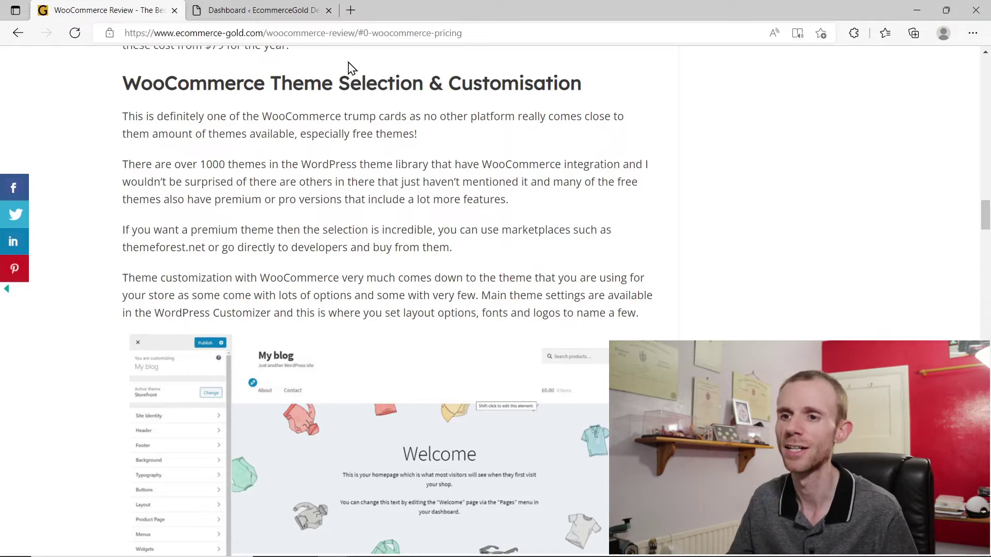
- Switch to the WordPress dashboard, open the Neve theme customizer to review its settings sections, and close it
{"action": "left_click", "coordinate": [256, 13]}
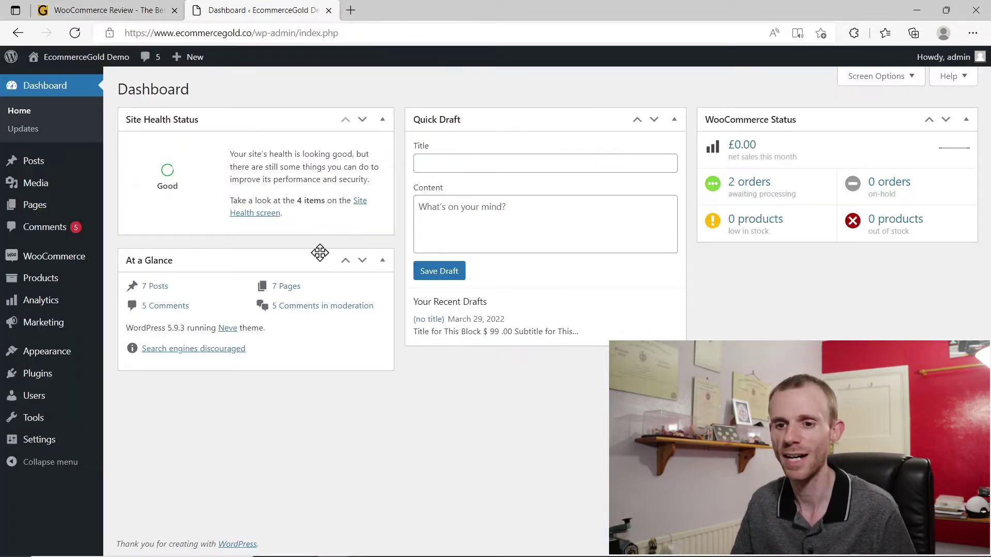
{"action": "mouse_move", "coordinate": [39, 355]}
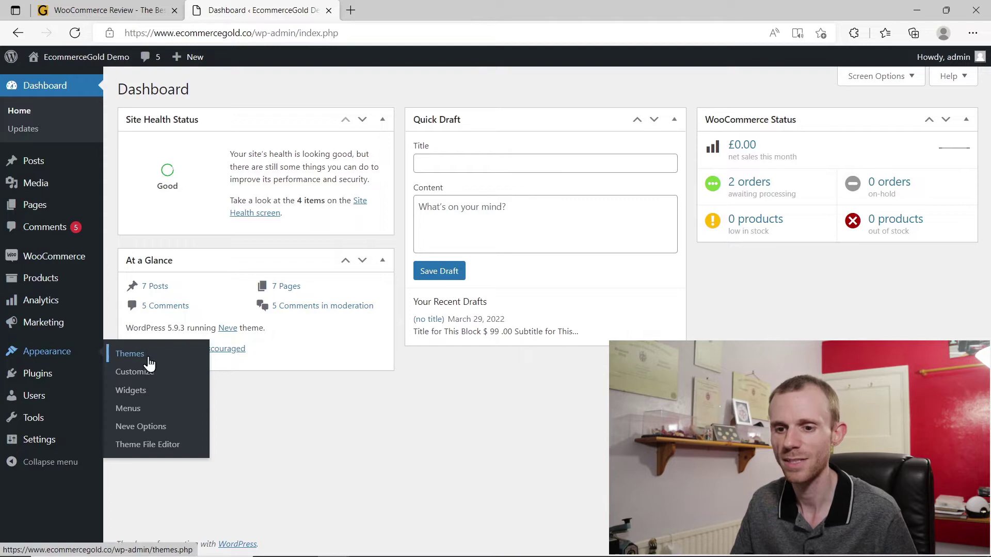
{"action": "left_click", "coordinate": [136, 374]}
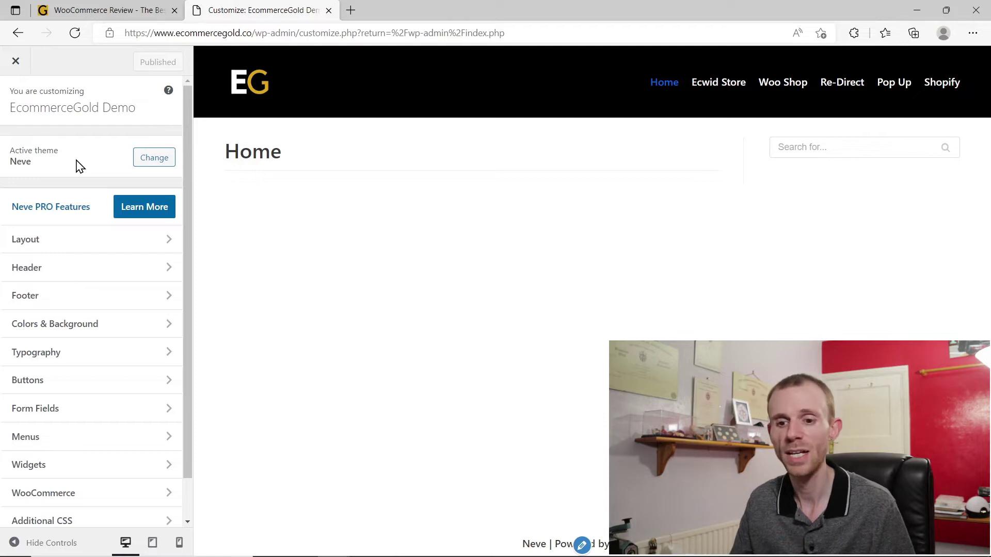
{"action": "scroll", "coordinate": [73, 248], "scroll_direction": "down", "scroll_amount": 1}
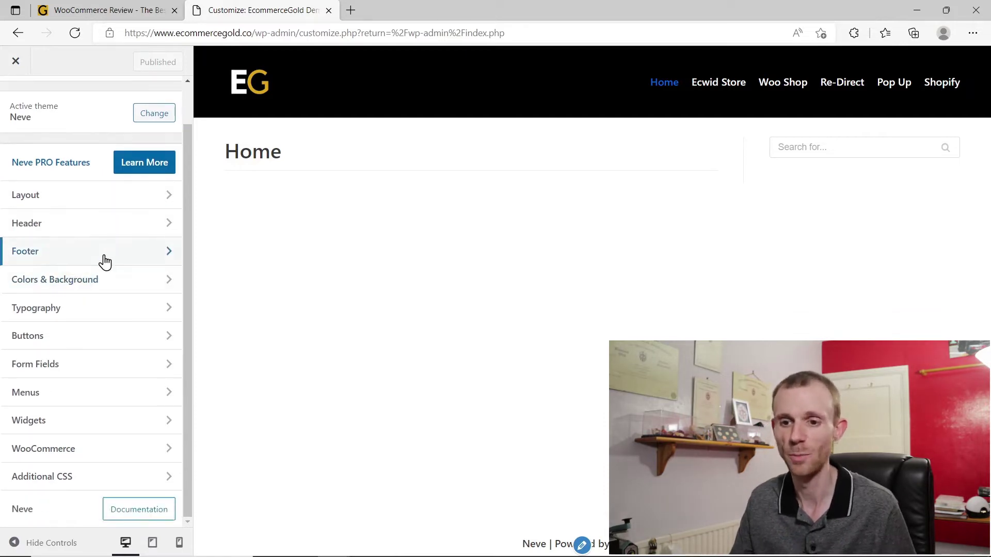
{"action": "scroll", "coordinate": [106, 262], "scroll_direction": "up", "scroll_amount": 1}
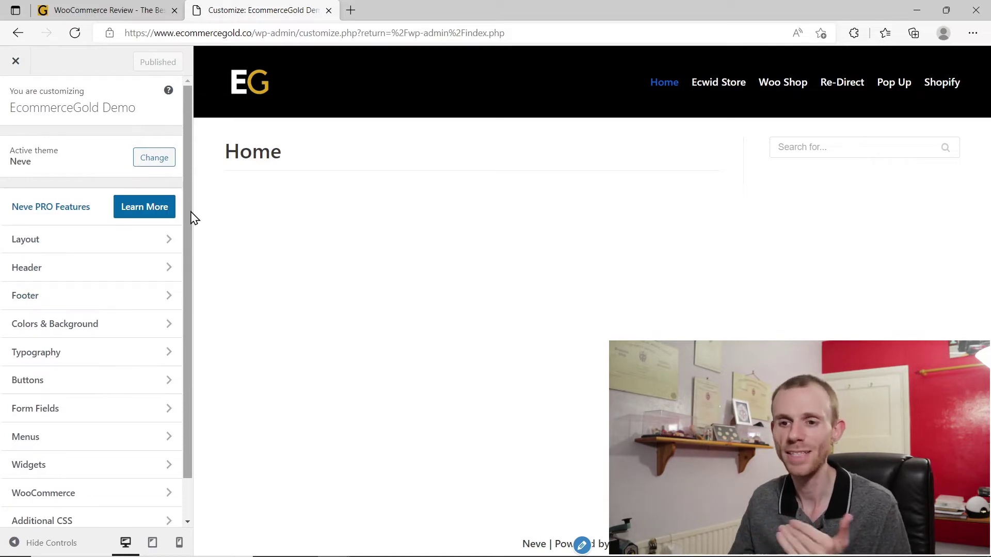
{"action": "scroll", "coordinate": [132, 256], "scroll_direction": "down", "scroll_amount": 1}
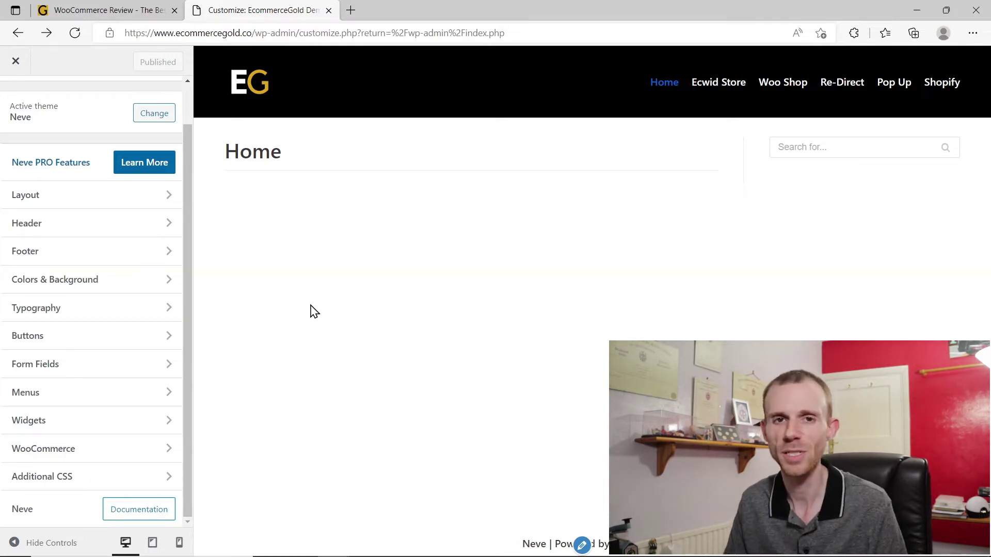
{"action": "left_click_drag", "start_coordinate": [186, 267], "coordinate": [190, 208]}
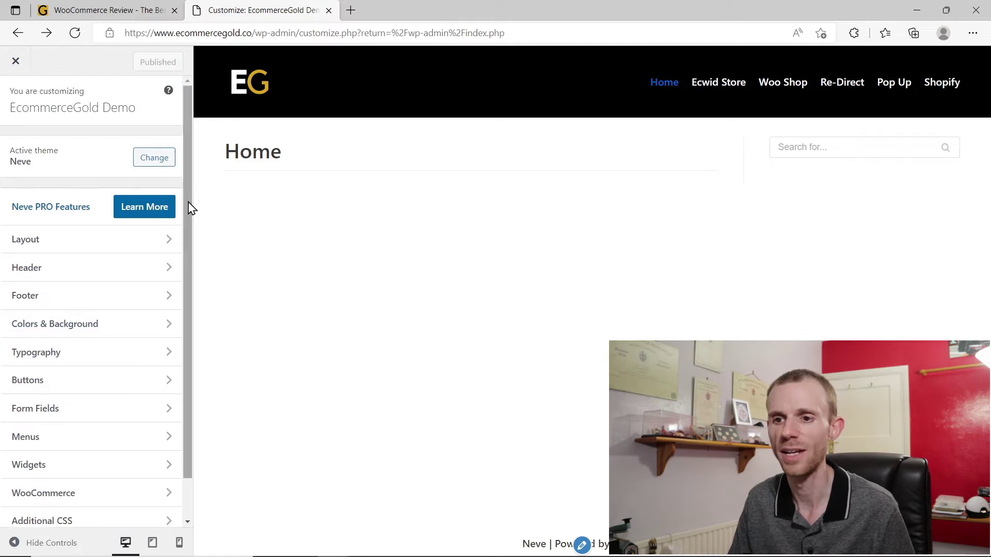
{"action": "left_click", "coordinate": [9, 64]}
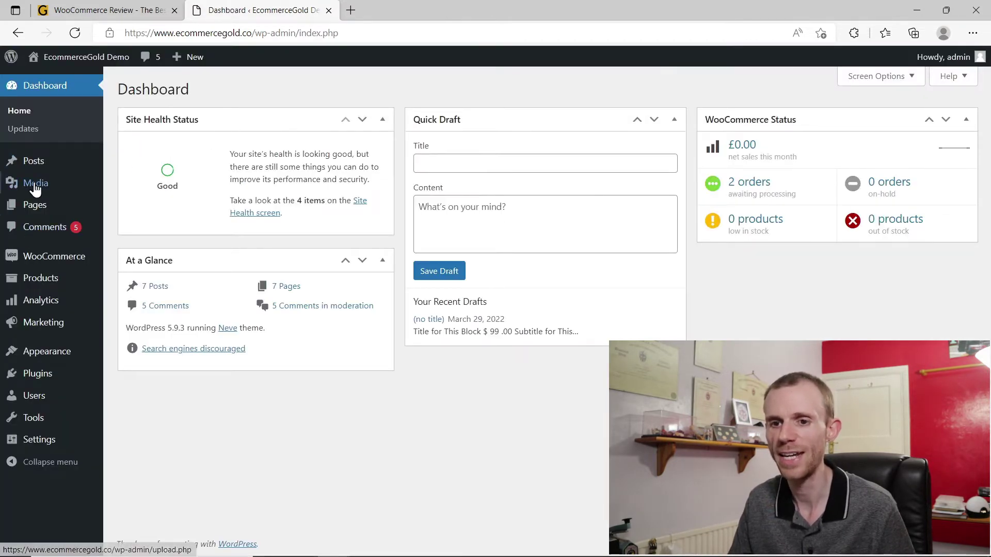
- Start a new page and browse the full block library down to the WooCommerce blocks
{"action": "mouse_move", "coordinate": [31, 205]}
{"action": "left_click", "coordinate": [131, 227]}
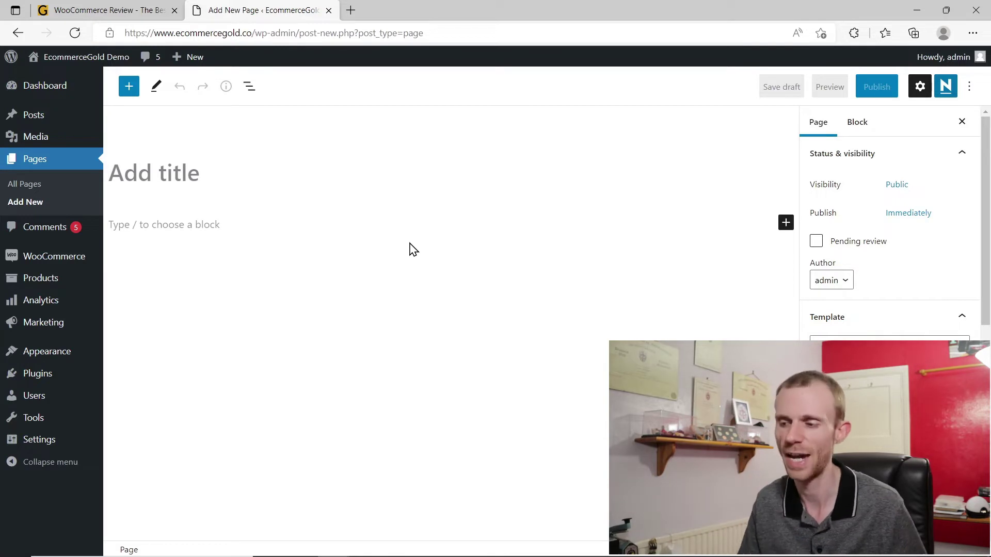
{"action": "left_click", "coordinate": [785, 222]}
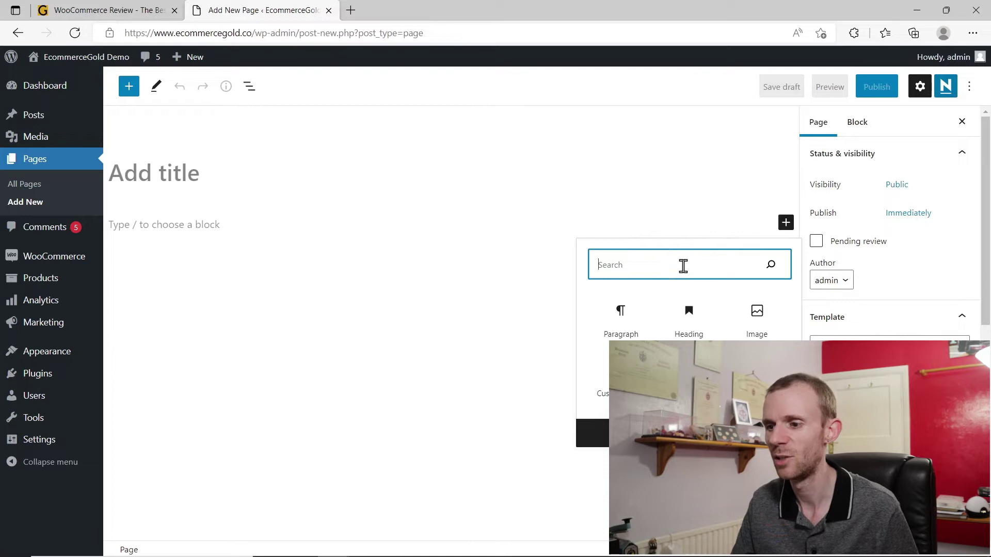
{"action": "left_click", "coordinate": [689, 433]}
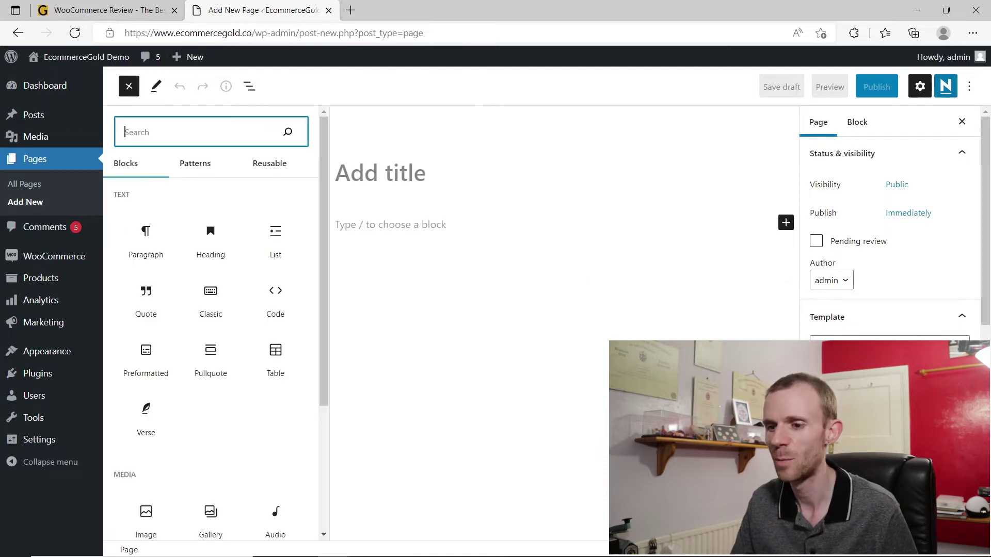
{"action": "scroll", "coordinate": [260, 299], "scroll_direction": "down", "scroll_amount": 3}
{"action": "scroll", "coordinate": [256, 287], "scroll_direction": "down", "scroll_amount": 15}
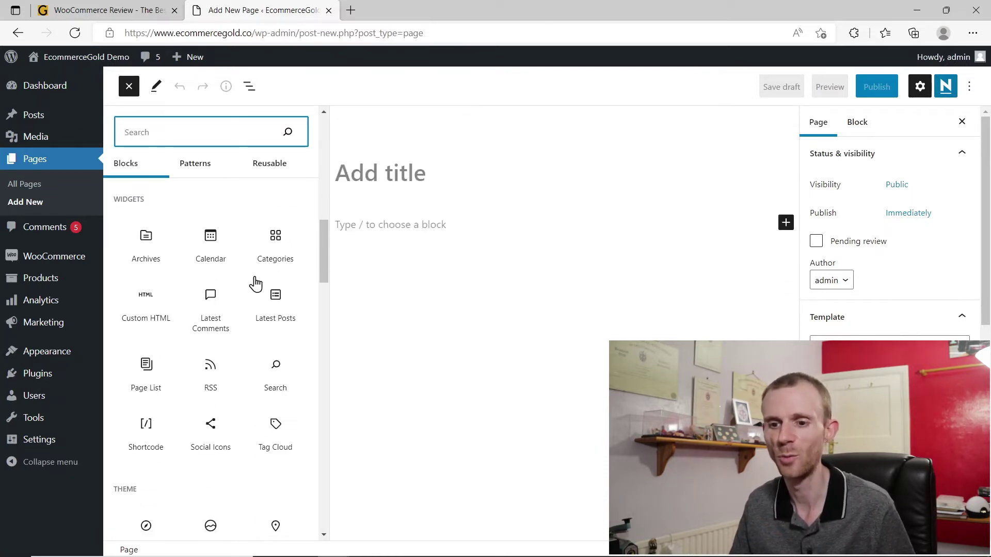
{"action": "scroll", "coordinate": [256, 284], "scroll_direction": "down", "scroll_amount": 20}
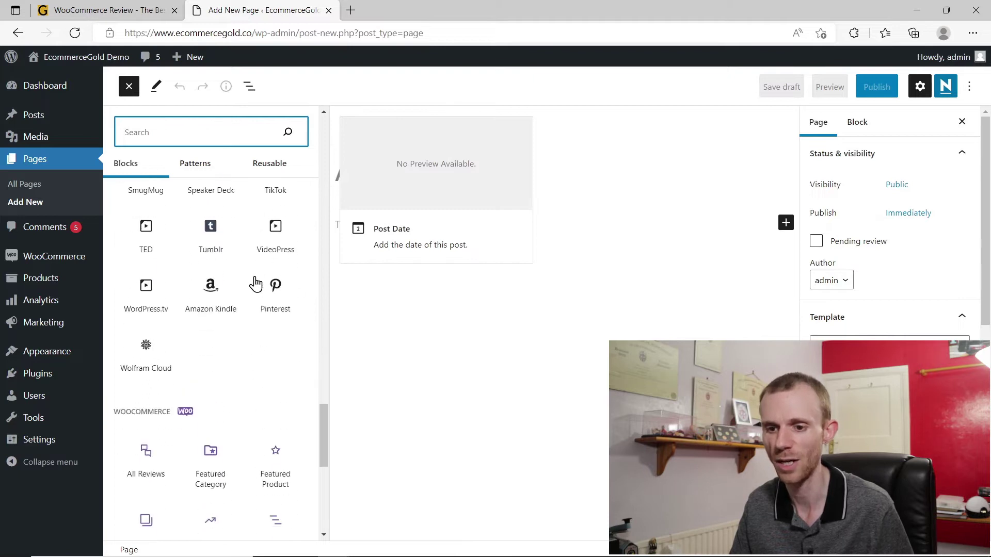
{"action": "scroll", "coordinate": [248, 273], "scroll_direction": "up", "scroll_amount": 1}
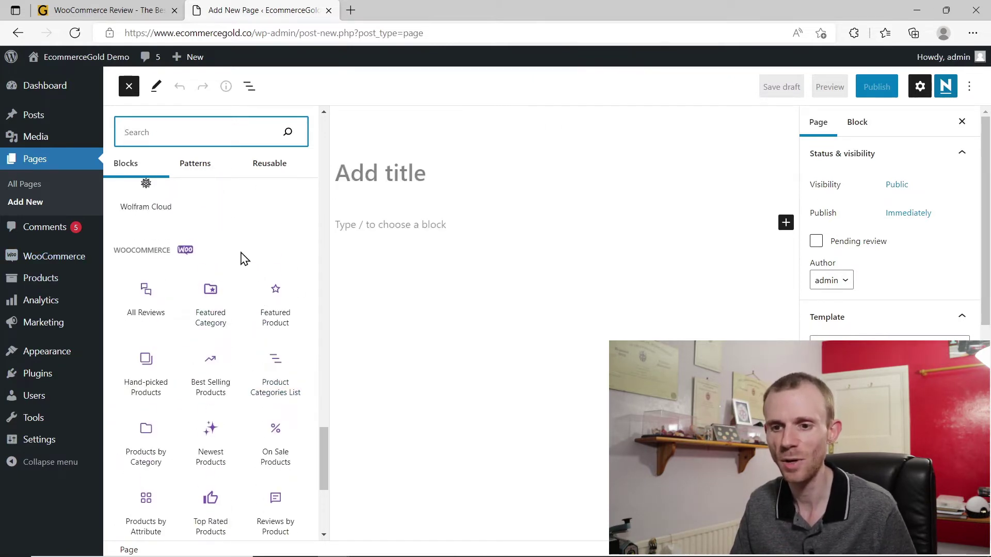
{"action": "scroll", "coordinate": [258, 262], "scroll_direction": "down", "scroll_amount": 1}
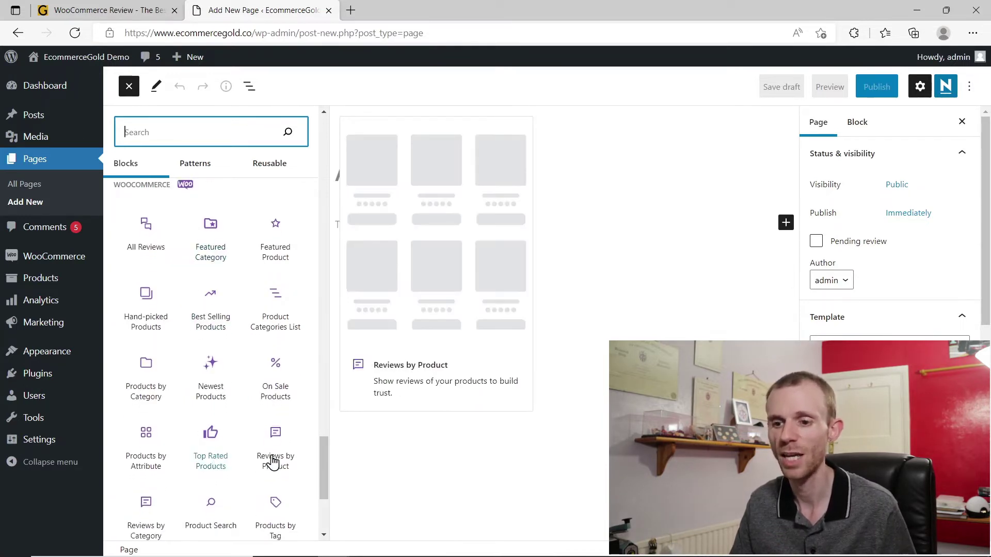
{"action": "left_click", "coordinate": [555, 343]}
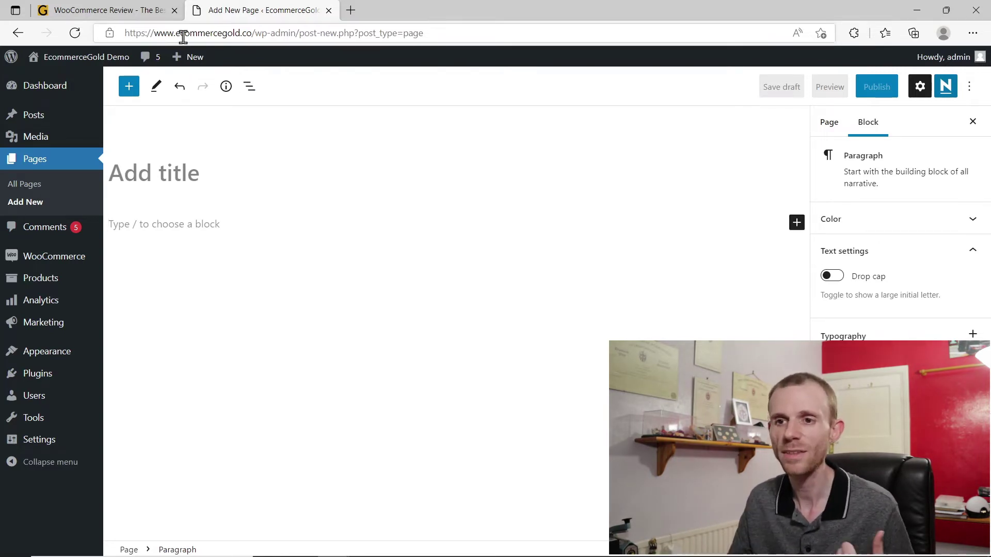
- Switch to the WooCommerce review article and read on to its support and hosting sections
{"action": "left_click", "coordinate": [144, 11]}
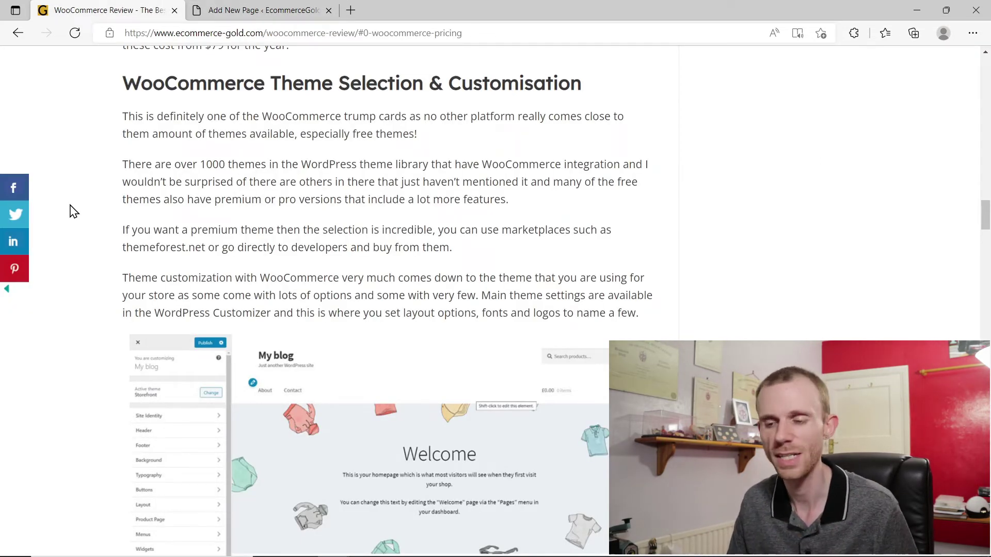
{"action": "scroll", "coordinate": [73, 211], "scroll_direction": "down", "scroll_amount": 12}
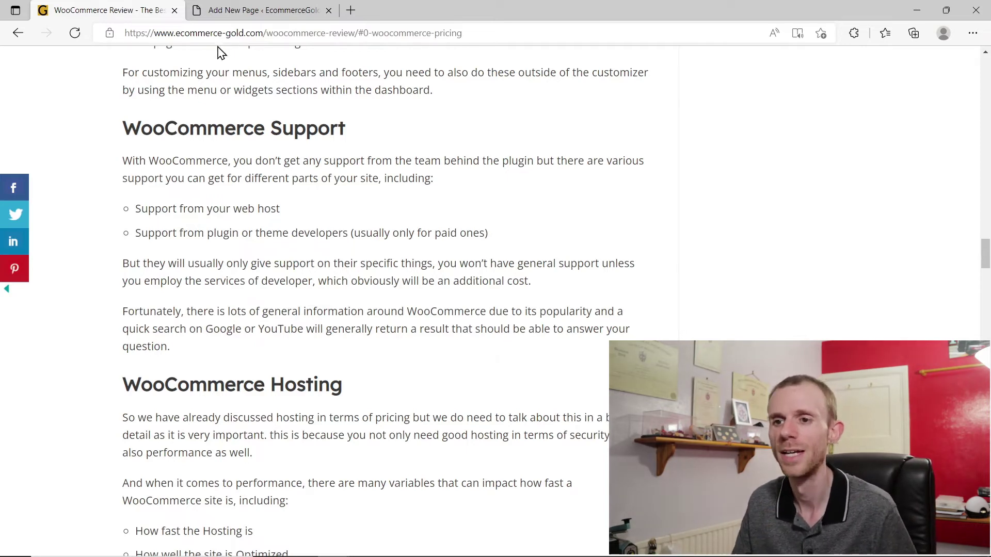
- Return to the WordPress site and leave the unsaved new page for the dashboard
{"action": "left_click", "coordinate": [261, 11]}
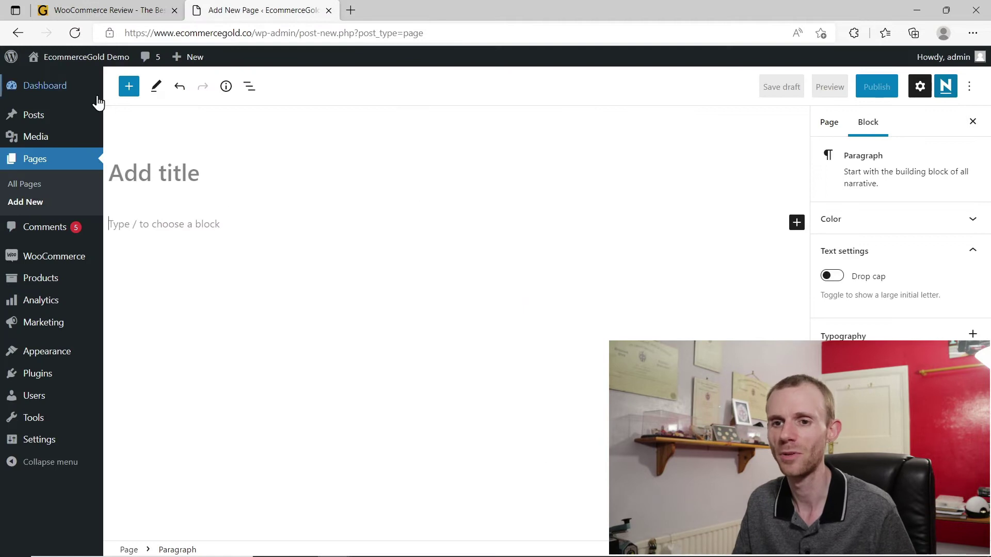
{"action": "left_click", "coordinate": [71, 86]}
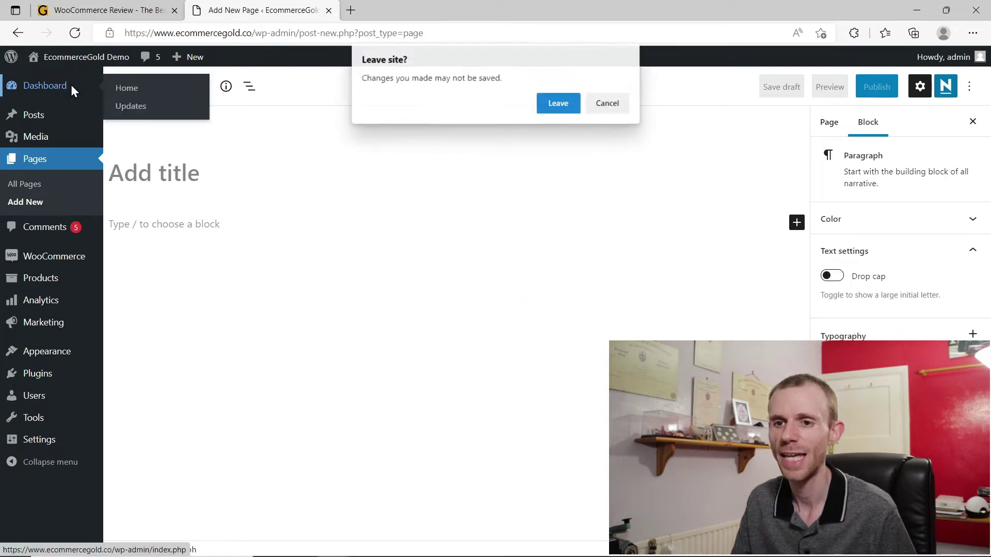
{"action": "left_click", "coordinate": [550, 110]}
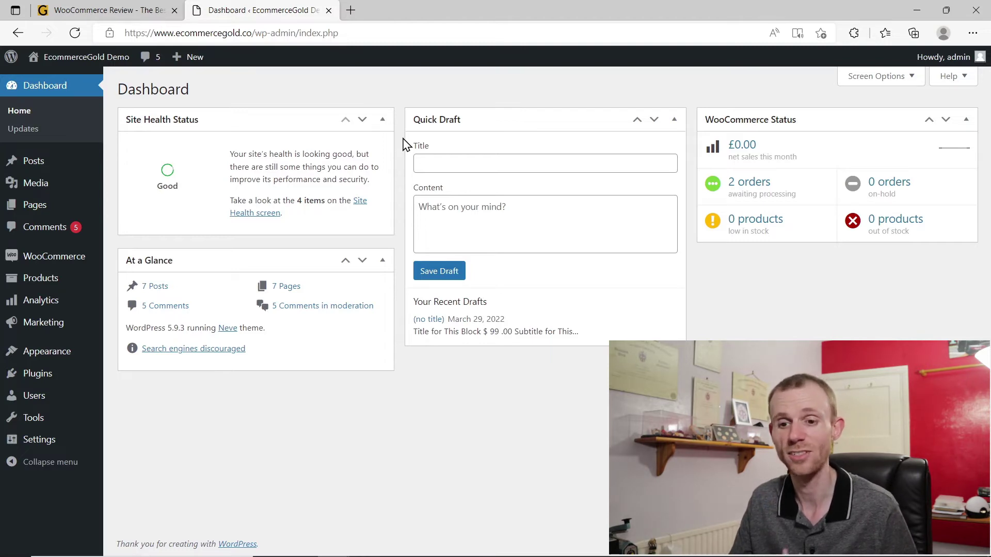
- Open the WooCommerce orders page and launch the profile setup wizard from its help section
{"action": "mouse_move", "coordinate": [57, 258]}
{"action": "left_click", "coordinate": [128, 279]}
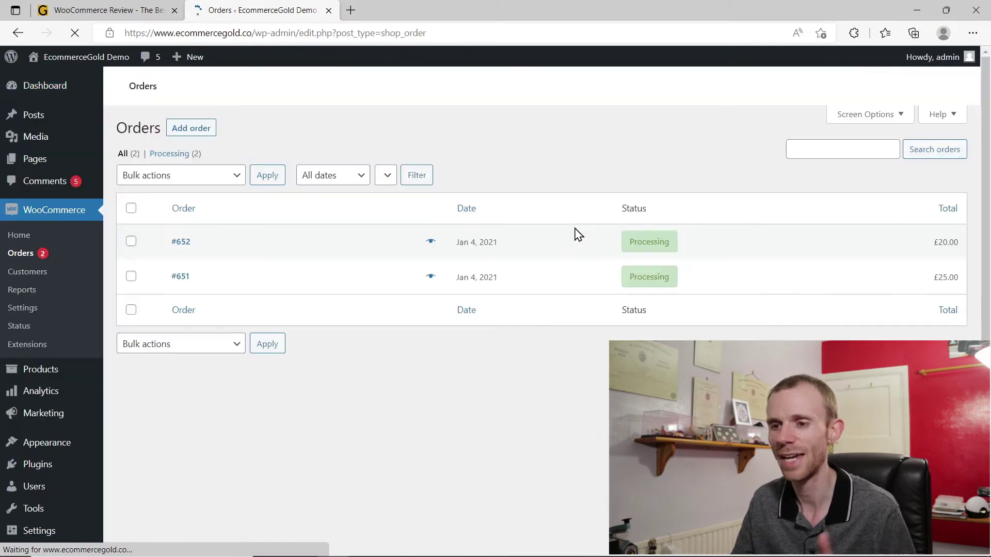
{"action": "left_click", "coordinate": [948, 119]}
{"action": "left_click", "coordinate": [134, 166]}
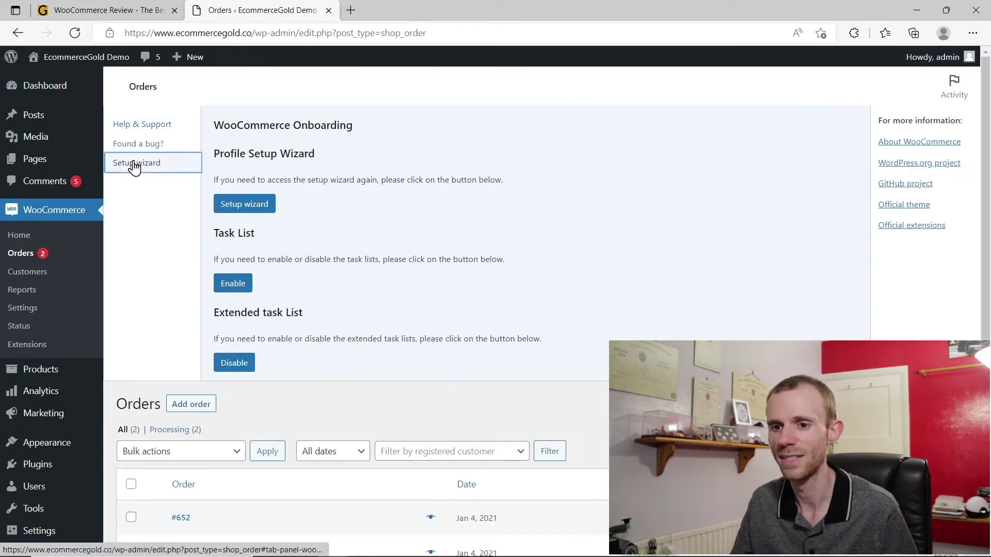
{"action": "left_click", "coordinate": [243, 205]}
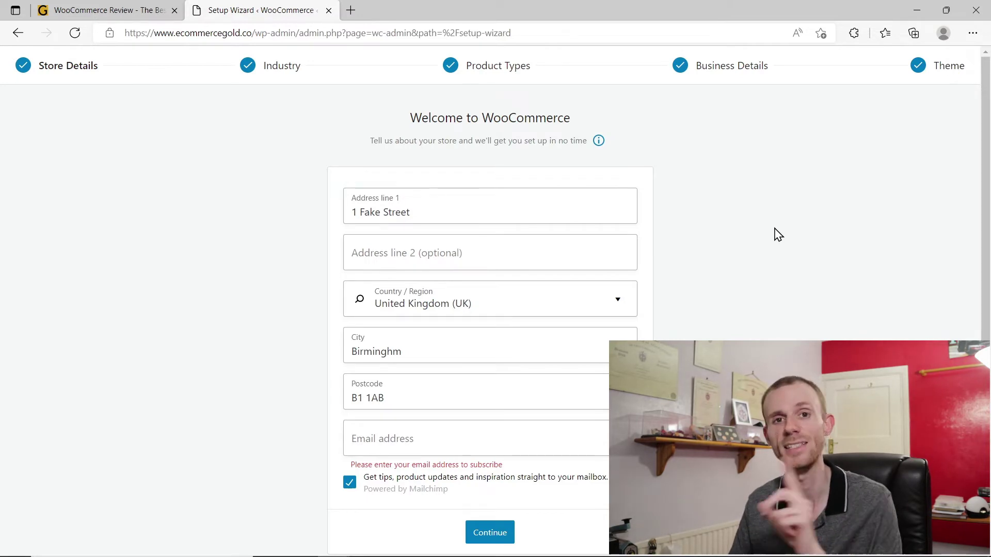
- Skip the wizard's store details setup and decline usage tracking
{"action": "scroll", "coordinate": [778, 235], "scroll_direction": "down", "scroll_amount": 1}
{"action": "left_click", "coordinate": [468, 525]}
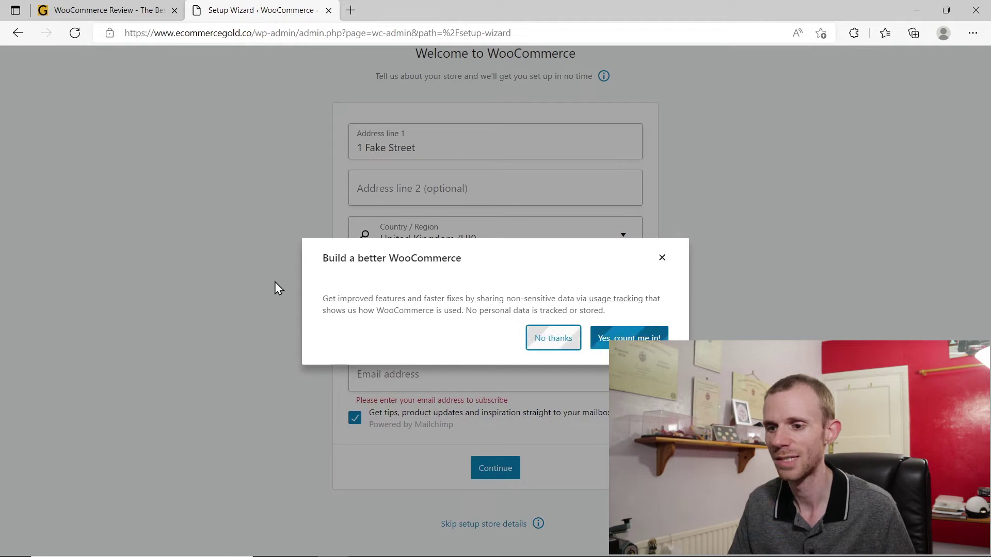
{"action": "key", "text": "Return"}
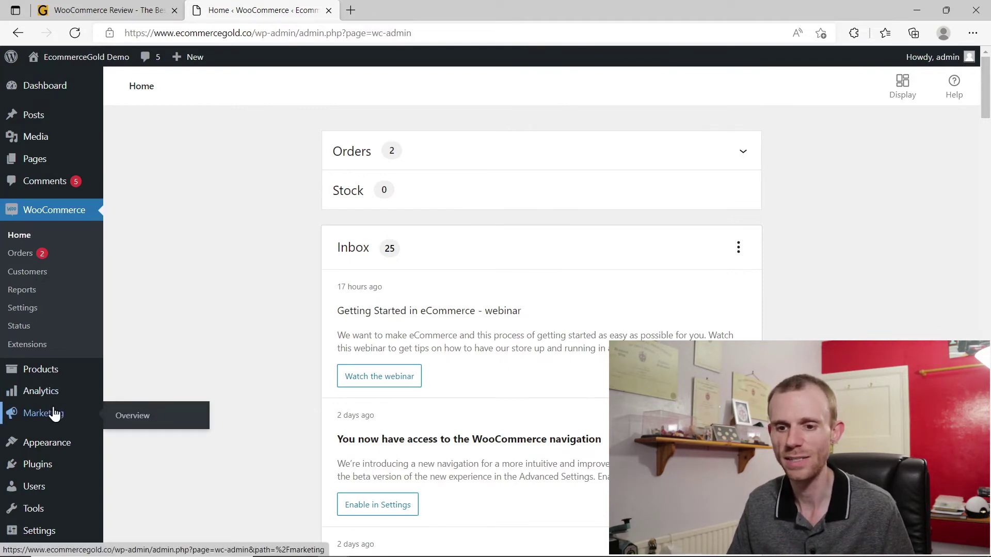
- Open a blank form for adding a new product to the store
{"action": "mouse_move", "coordinate": [64, 395]}
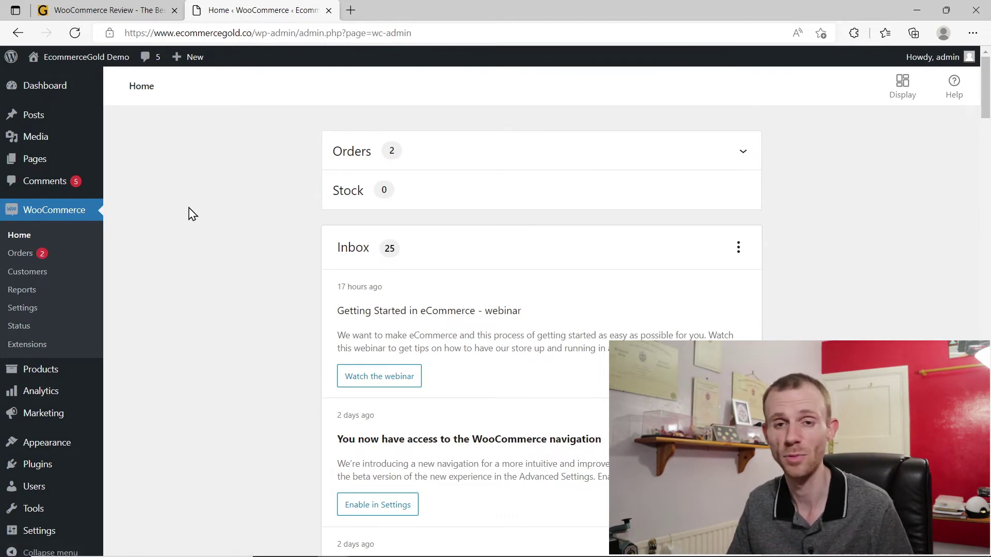
{"action": "mouse_move", "coordinate": [63, 394]}
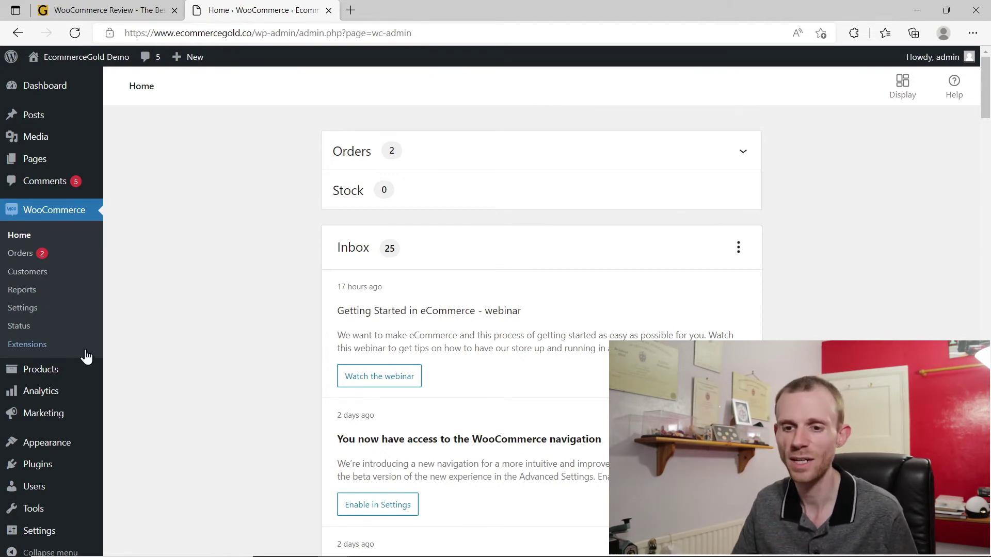
{"action": "mouse_move", "coordinate": [42, 376]}
{"action": "left_click", "coordinate": [133, 395]}
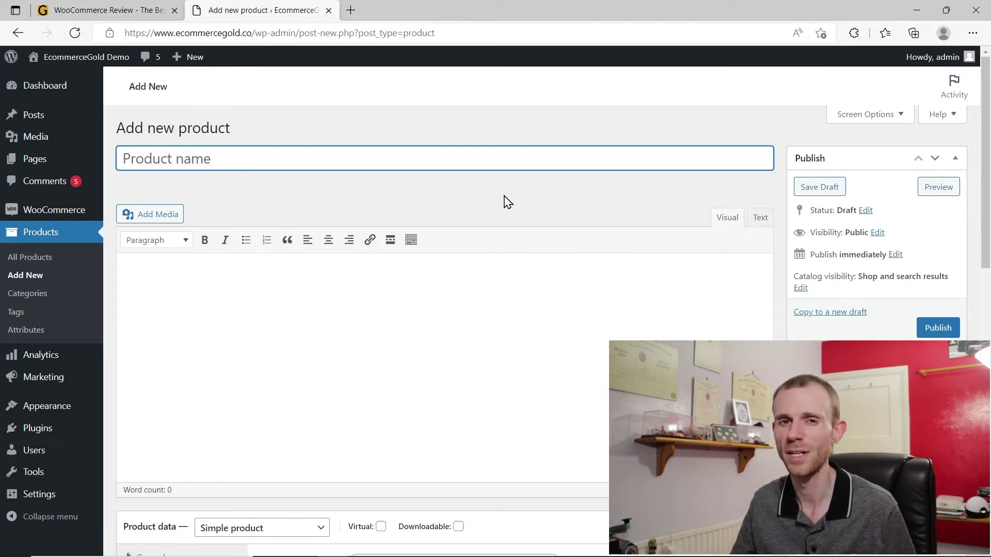
- Examine the new product form's description, product data, short description, categories, tags and publishing sections
{"action": "scroll", "coordinate": [508, 202], "scroll_direction": "down", "scroll_amount": 12}
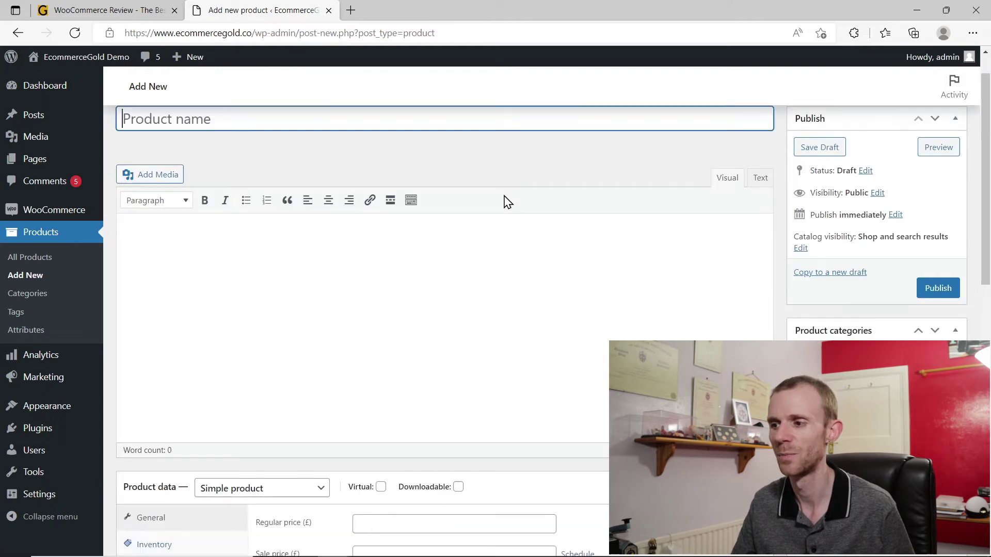
{"action": "scroll", "coordinate": [508, 202], "scroll_direction": "up", "scroll_amount": 12}
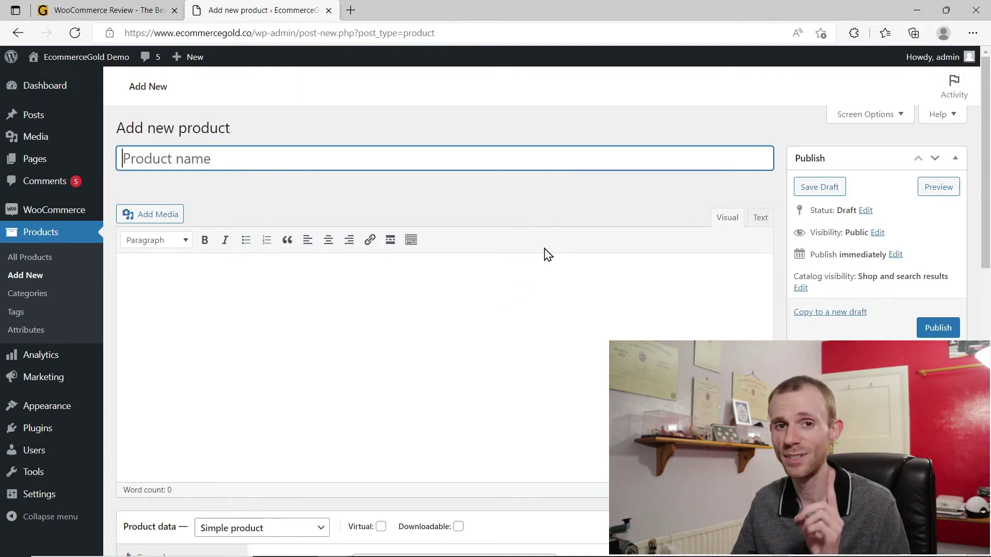
{"action": "scroll", "coordinate": [542, 253], "scroll_direction": "down", "scroll_amount": 2}
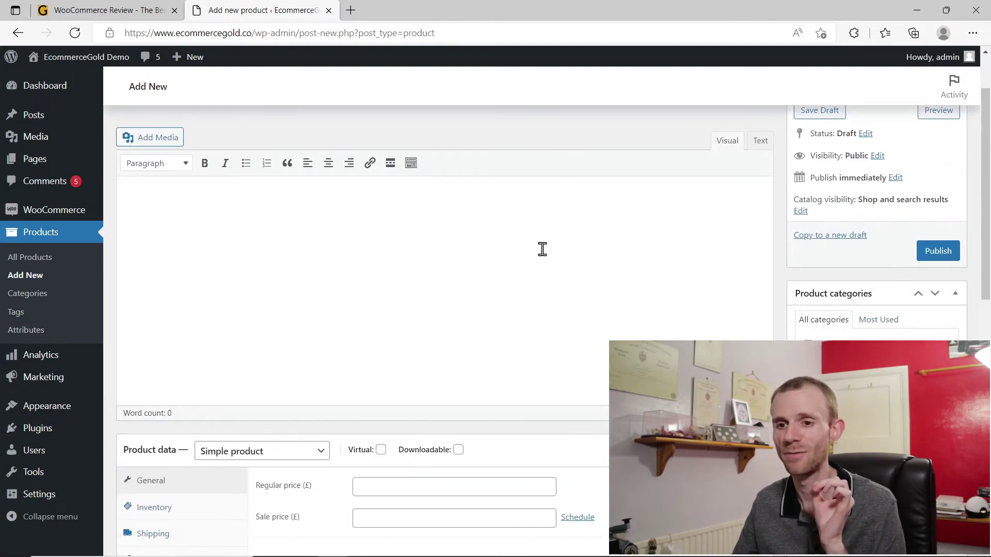
{"action": "scroll", "coordinate": [517, 285], "scroll_direction": "up", "scroll_amount": 2}
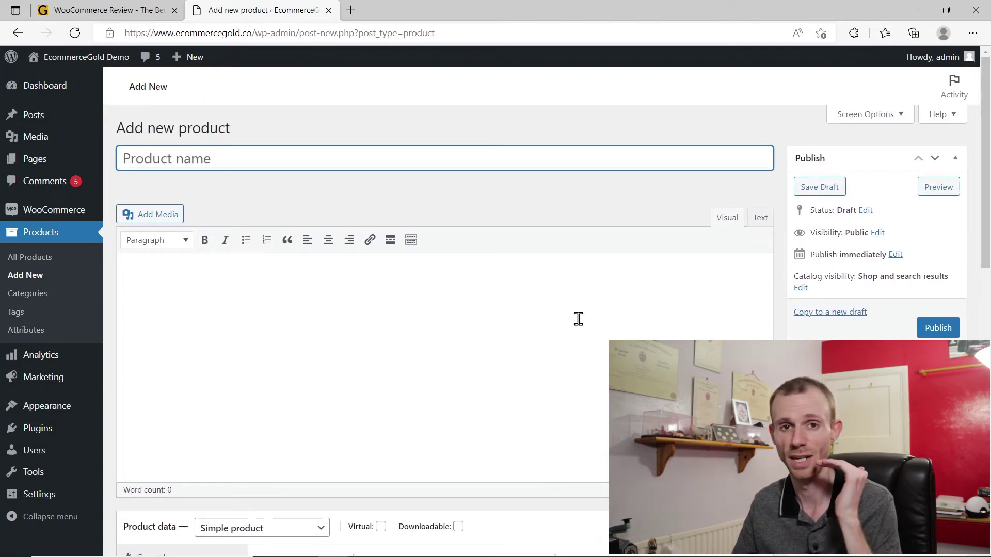
{"action": "scroll", "coordinate": [578, 320], "scroll_direction": "down", "scroll_amount": 10}
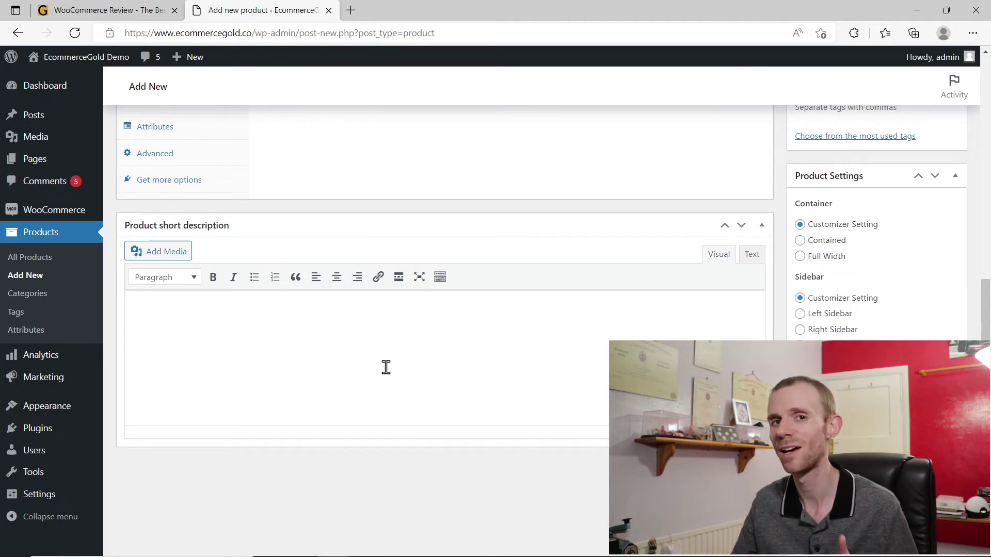
{"action": "scroll", "coordinate": [386, 368], "scroll_direction": "up", "scroll_amount": 4}
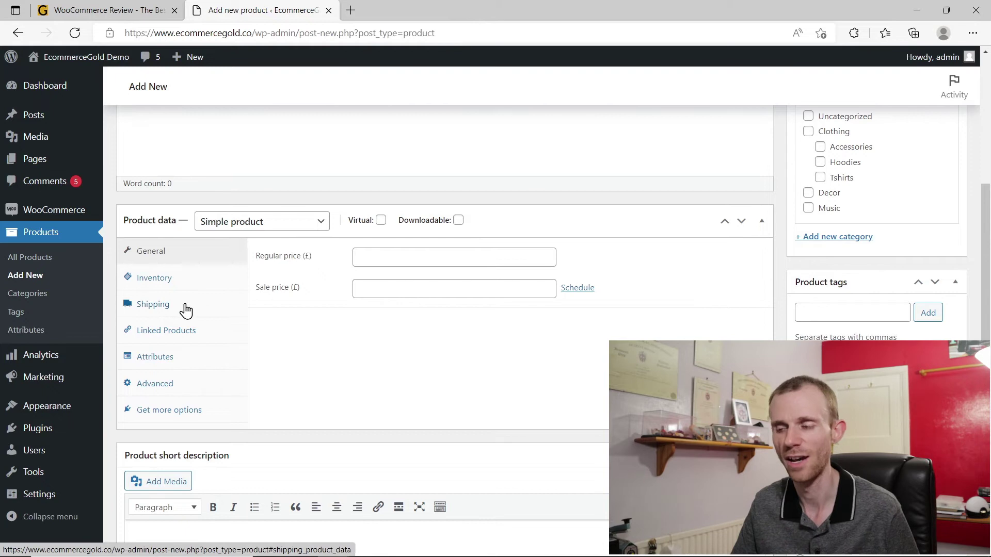
{"action": "scroll", "coordinate": [408, 325], "scroll_direction": "up", "scroll_amount": 5}
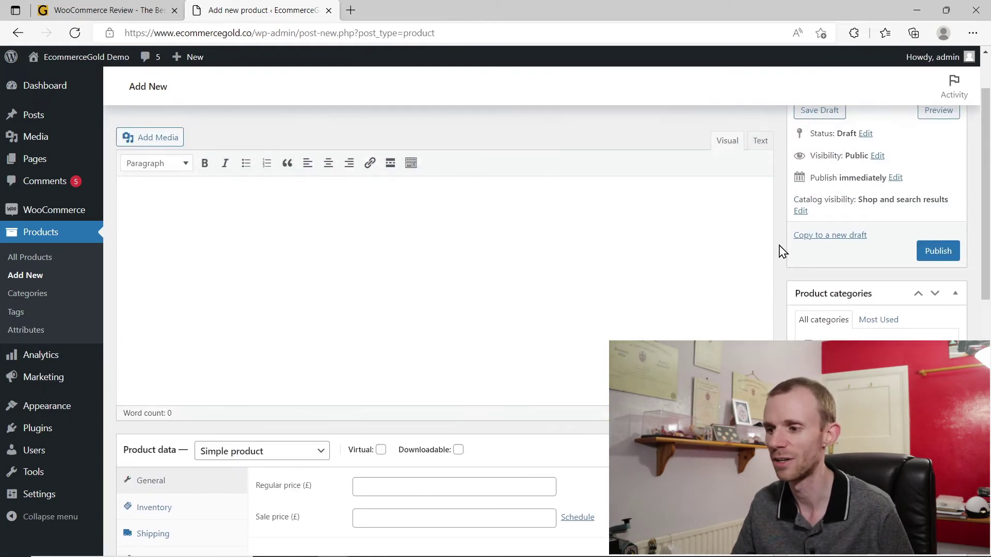
{"action": "scroll", "coordinate": [783, 251], "scroll_direction": "down", "scroll_amount": 7}
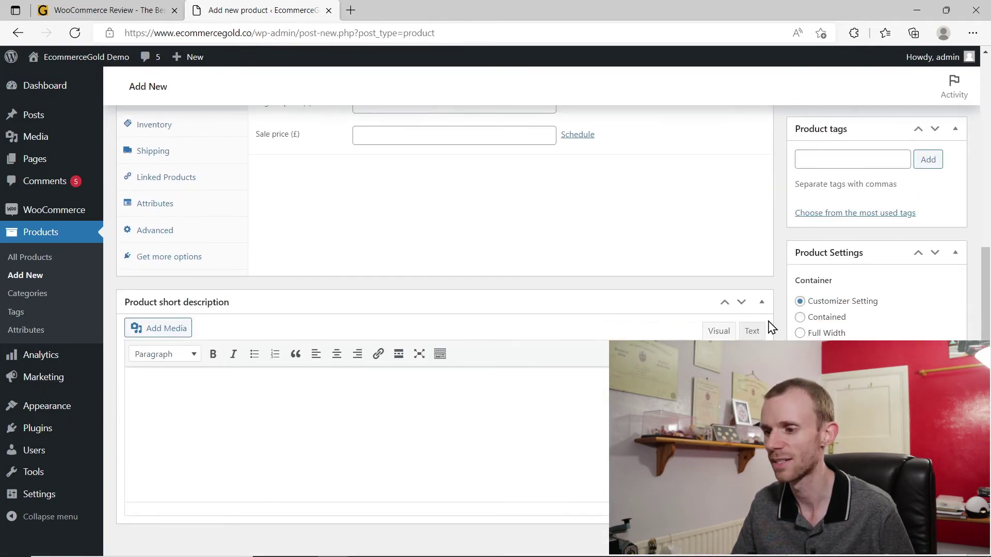
{"action": "scroll", "coordinate": [772, 328], "scroll_direction": "up", "scroll_amount": 9}
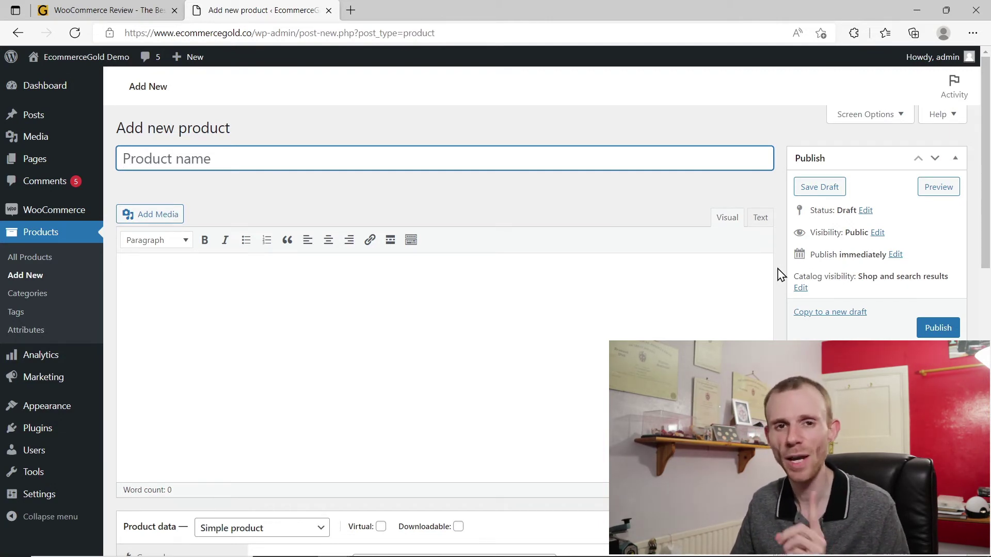
- View the store's product categories page and go on to the list of all products
{"action": "left_click", "coordinate": [42, 297]}
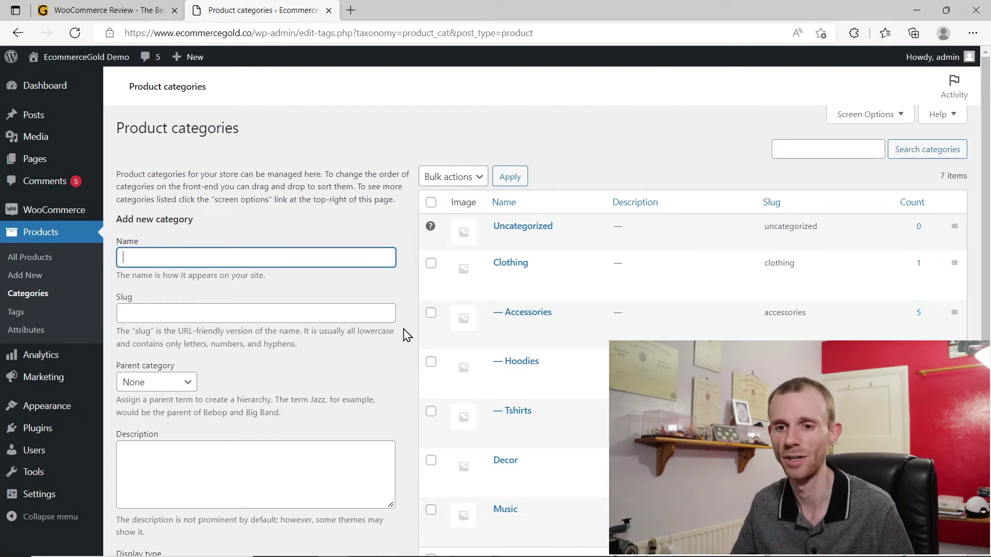
{"action": "left_click", "coordinate": [49, 261]}
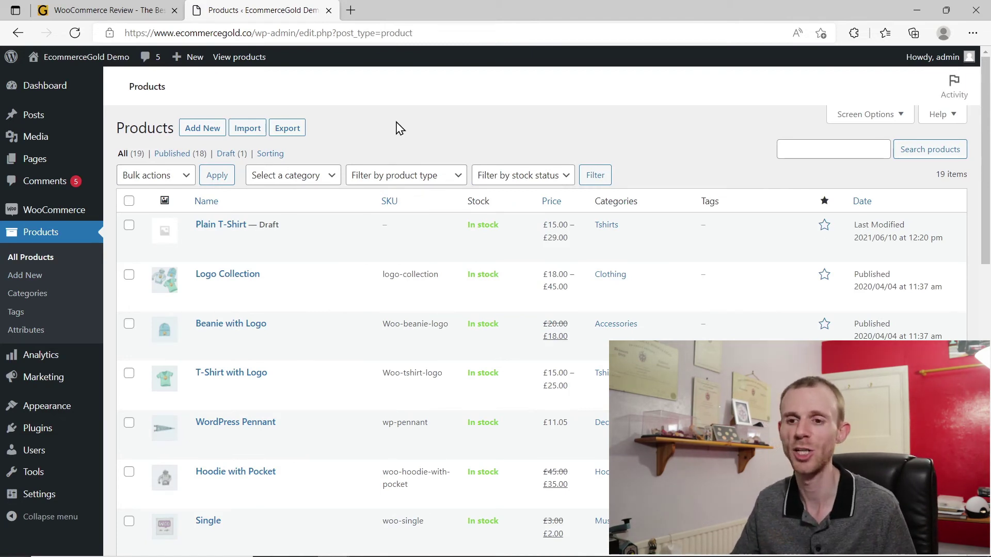
- Select all products in the list and open them for bulk editing
{"action": "left_click", "coordinate": [129, 202]}
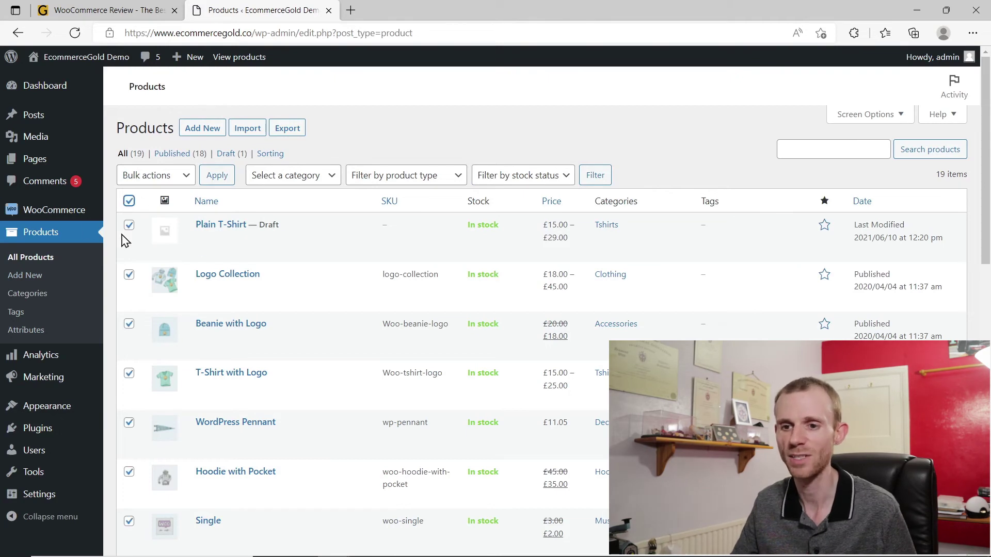
{"action": "left_click", "coordinate": [158, 175]}
{"action": "left_click", "coordinate": [152, 208]}
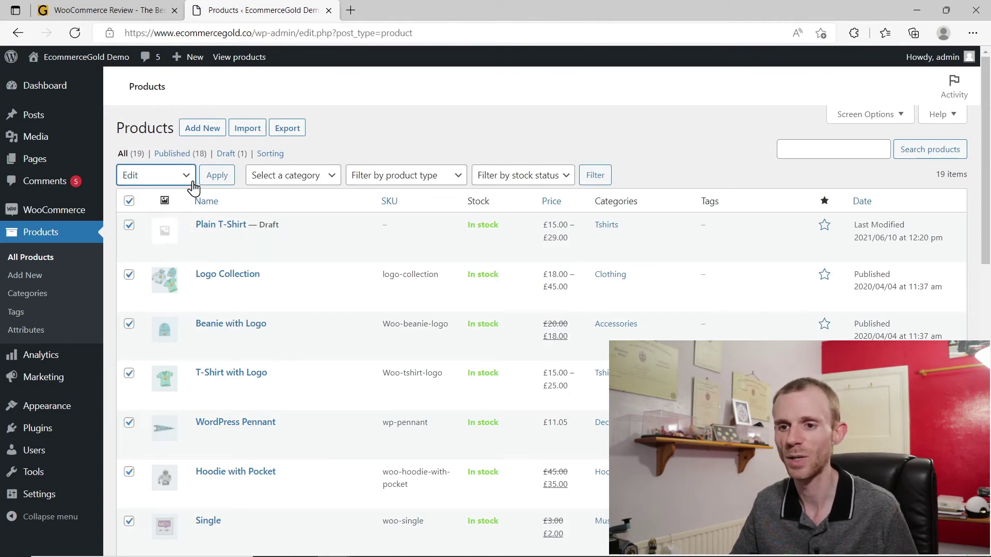
{"action": "left_click", "coordinate": [217, 175]}
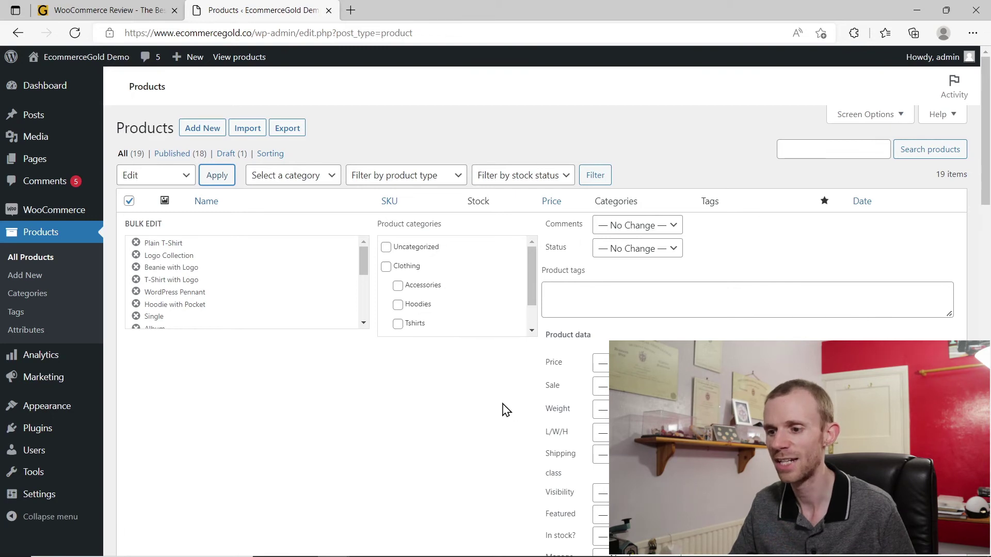
- Review the bulk edit fields, including the price change options, and cancel the bulk edit
{"action": "scroll", "coordinate": [547, 362], "scroll_direction": "down", "scroll_amount": 2}
{"action": "left_click", "coordinate": [641, 290]}
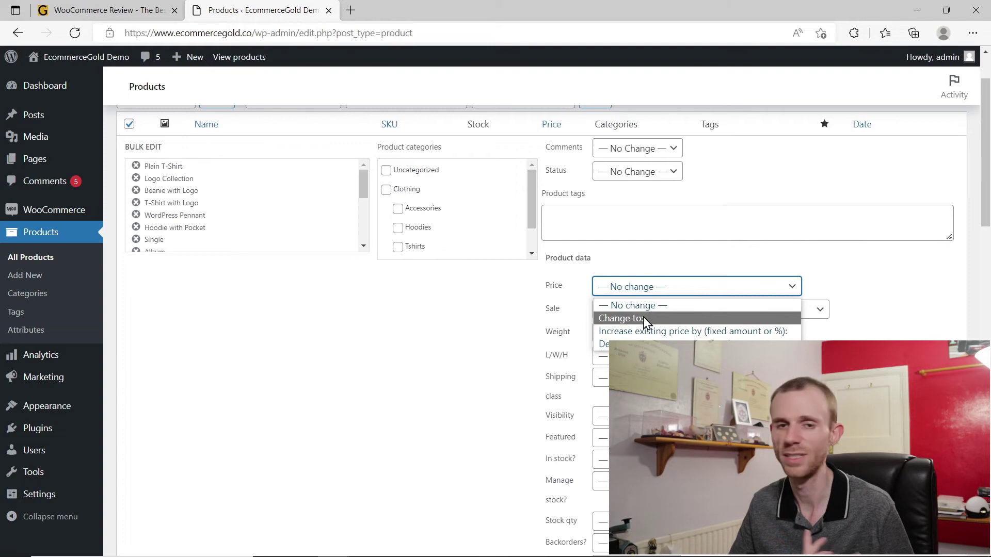
{"action": "left_click", "coordinate": [844, 293]}
{"action": "scroll", "coordinate": [542, 351], "scroll_direction": "down", "scroll_amount": 1}
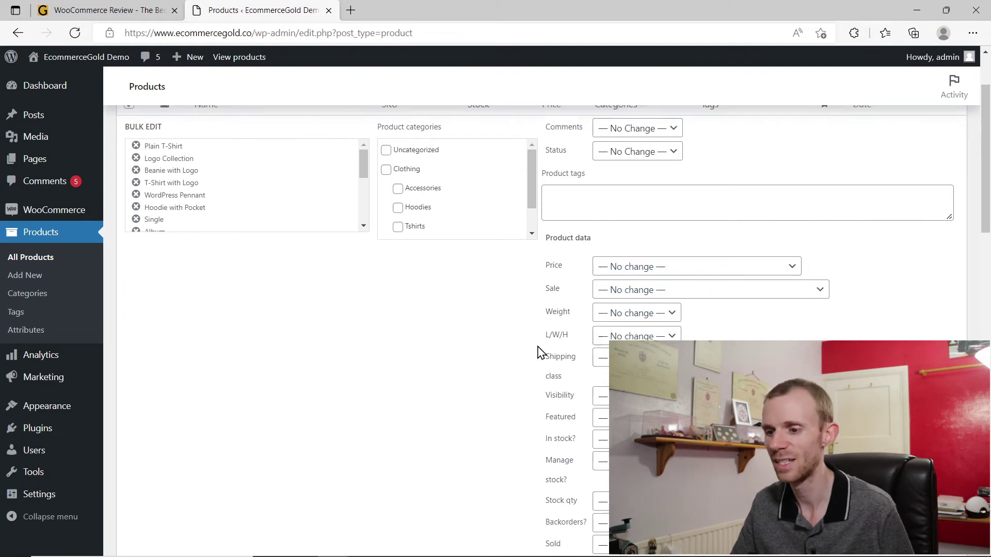
{"action": "scroll", "coordinate": [538, 352], "scroll_direction": "down", "scroll_amount": 1}
{"action": "scroll", "coordinate": [371, 266], "scroll_direction": "up", "scroll_amount": 2}
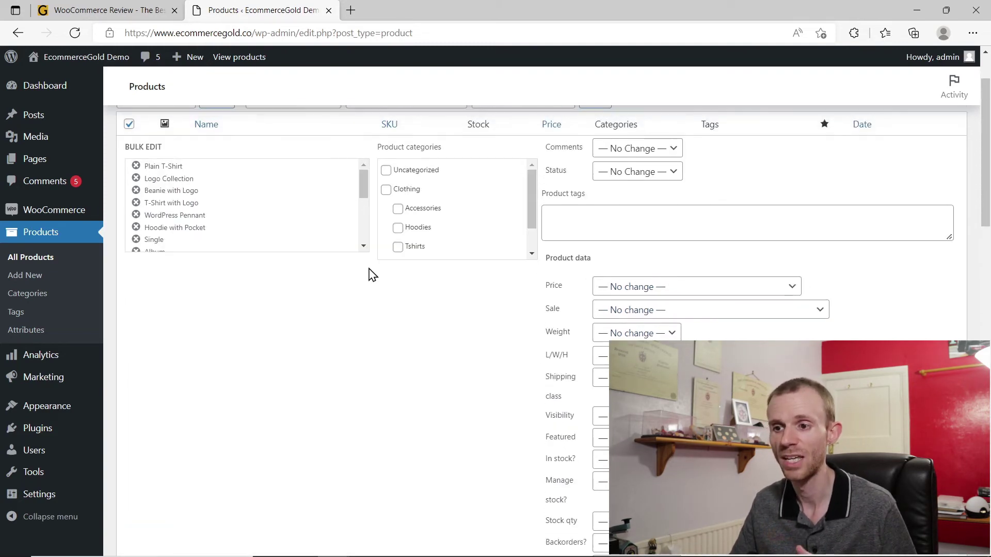
{"action": "scroll", "coordinate": [345, 304], "scroll_direction": "down", "scroll_amount": 3}
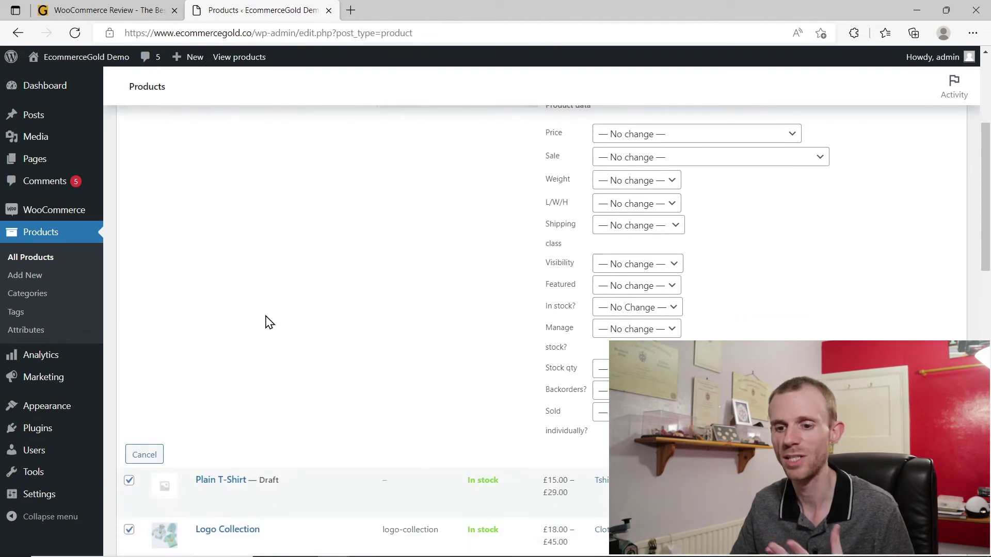
{"action": "left_click", "coordinate": [140, 454]}
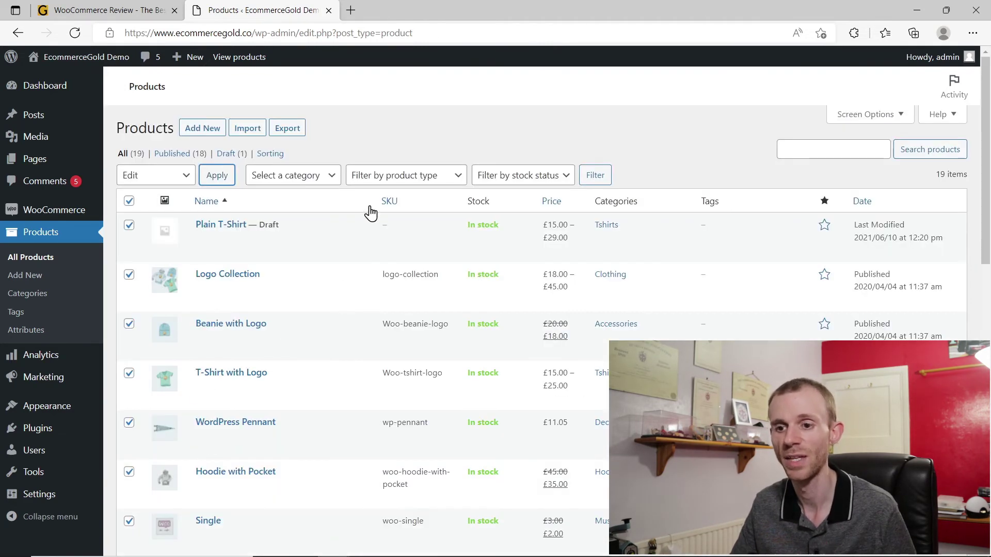
- Open the quick edit form for the Plain T-Shirt product, look over its fields and cancel it
{"action": "mouse_move", "coordinate": [268, 224]}
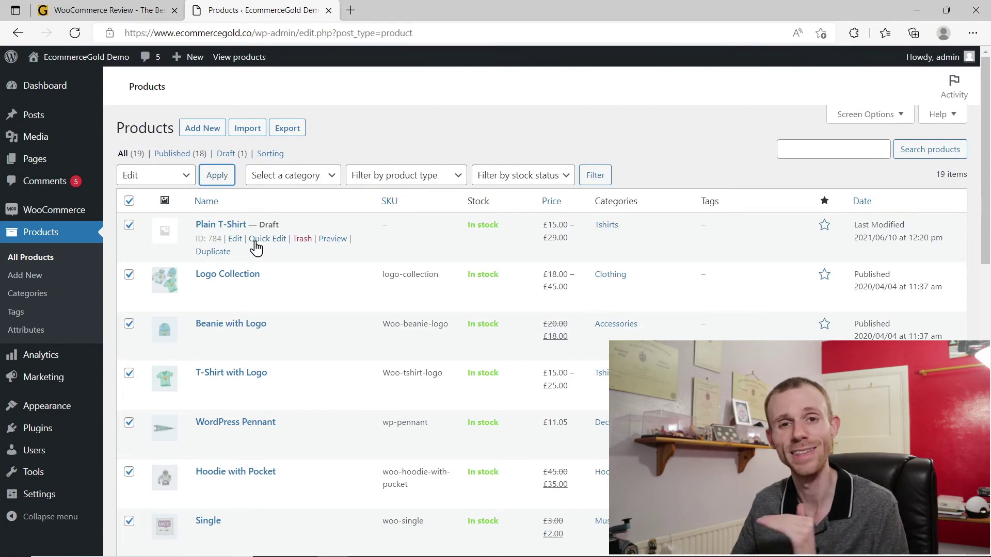
{"action": "left_click", "coordinate": [256, 245]}
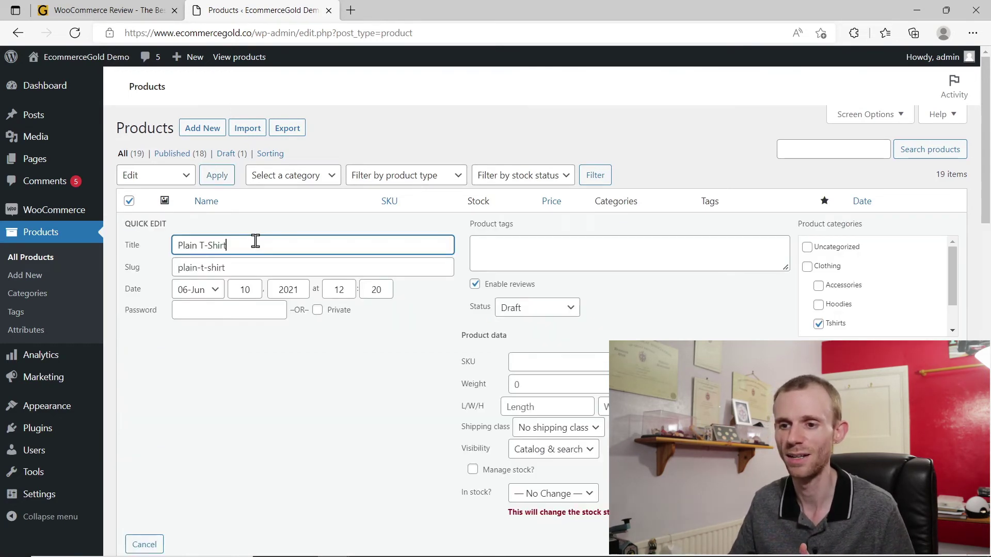
{"action": "scroll", "coordinate": [453, 304], "scroll_direction": "down", "scroll_amount": 2}
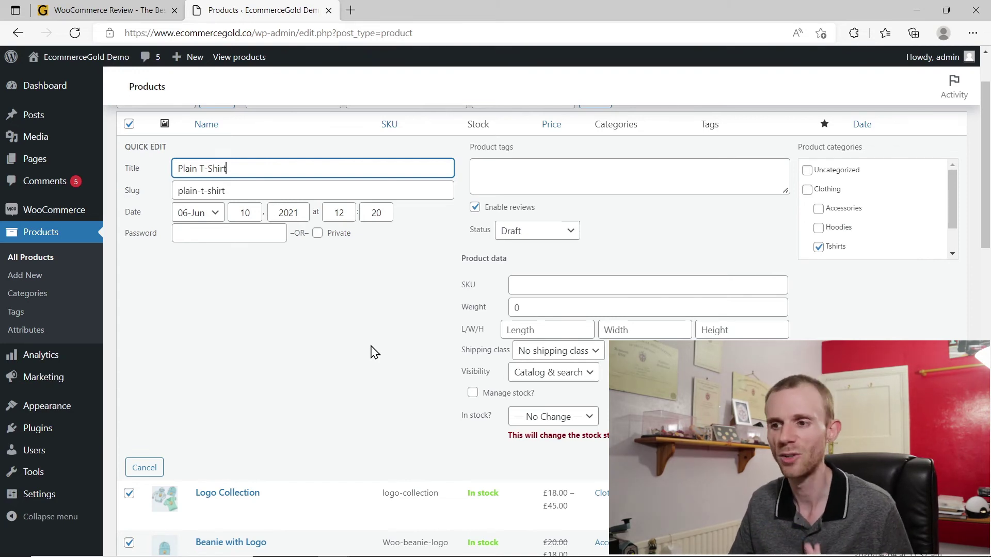
{"action": "scroll", "coordinate": [374, 353], "scroll_direction": "up", "scroll_amount": 2}
{"action": "scroll", "coordinate": [374, 352], "scroll_direction": "down", "scroll_amount": 2}
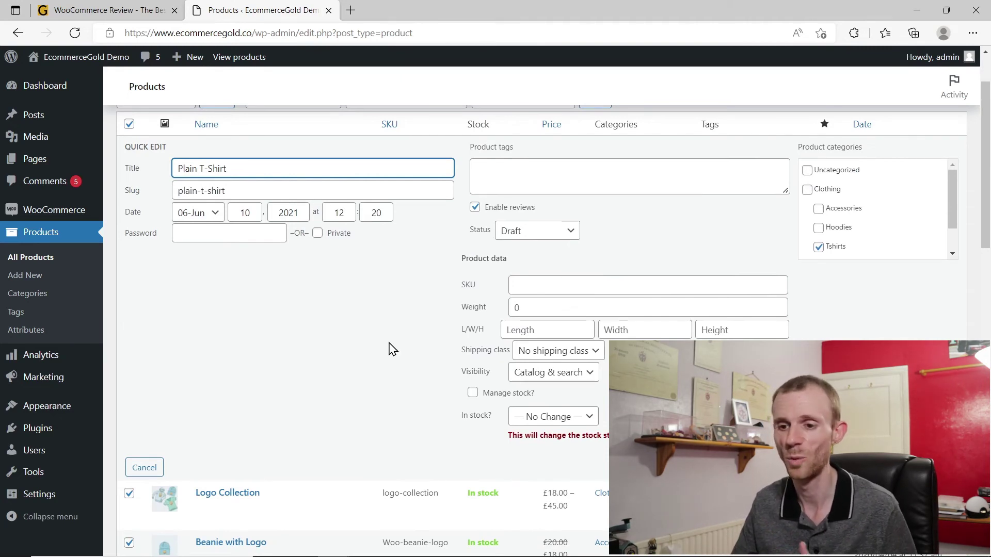
{"action": "left_click", "coordinate": [145, 468]}
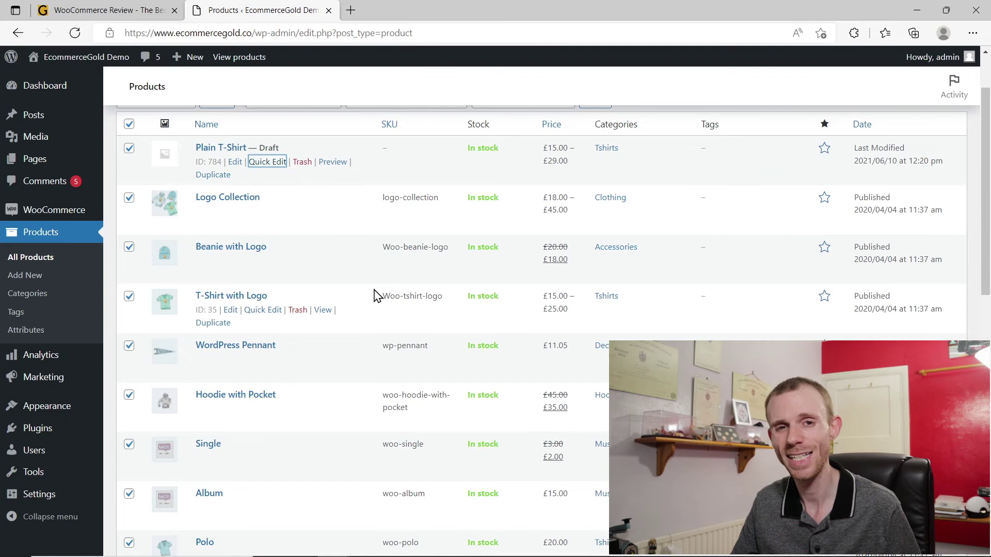
- Open the WooCommerce orders list, select all orders and view the available bulk actions without applying one
{"action": "mouse_move", "coordinate": [82, 219]}
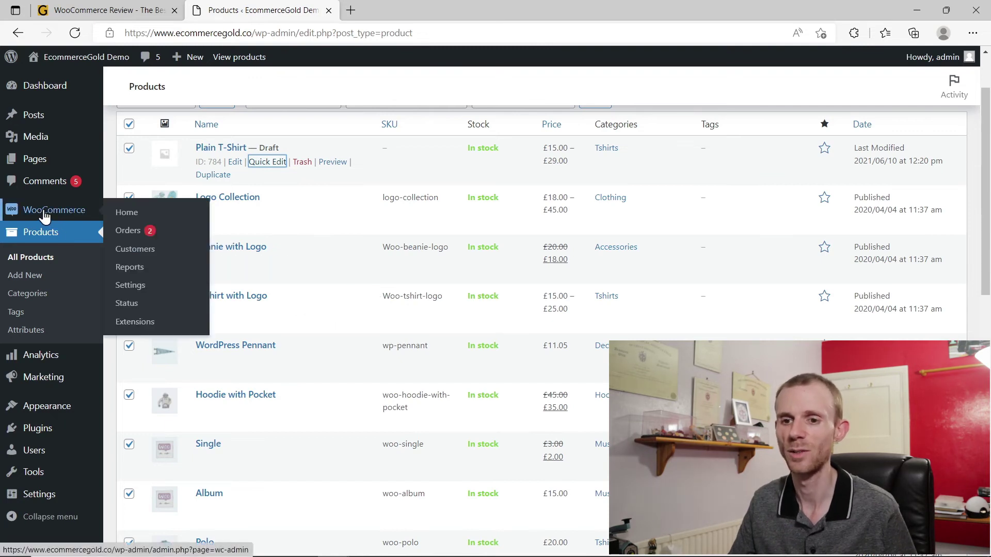
{"action": "left_click", "coordinate": [122, 233]}
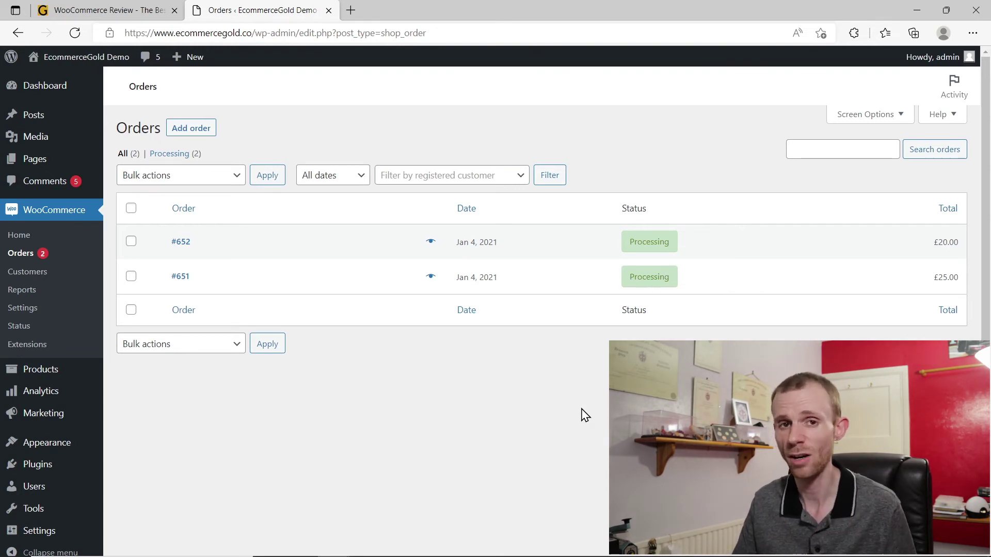
{"action": "left_click", "coordinate": [131, 209]}
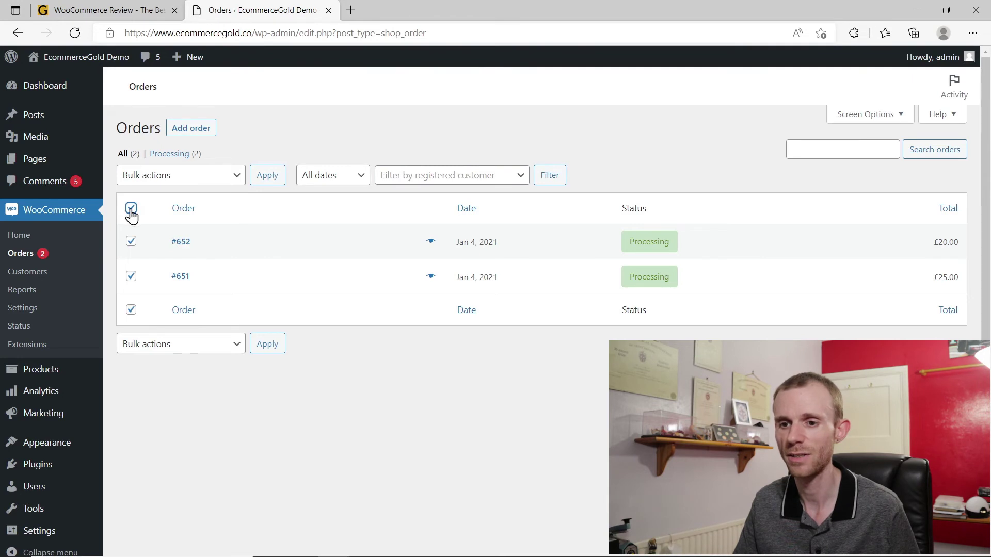
{"action": "left_click", "coordinate": [237, 179]}
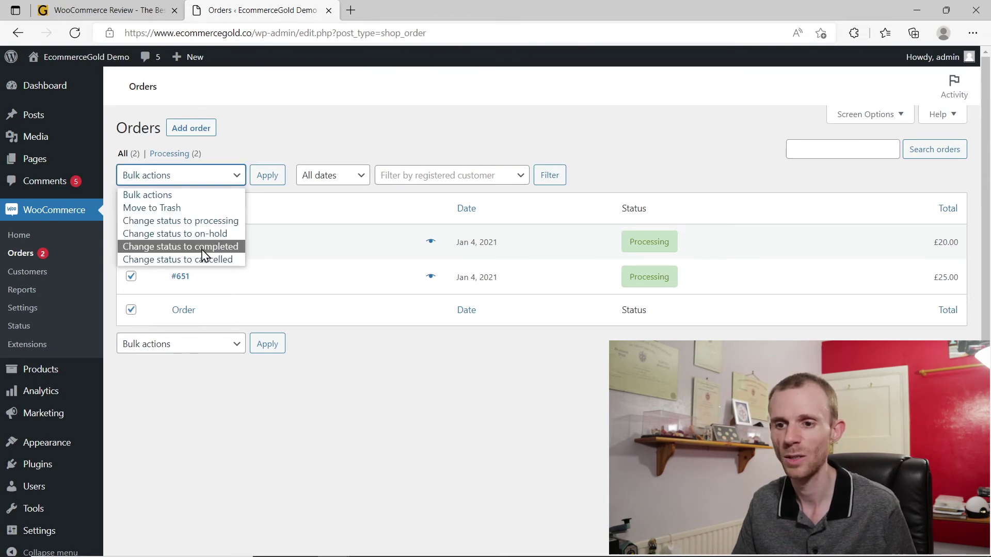
{"action": "left_click", "coordinate": [433, 402]}
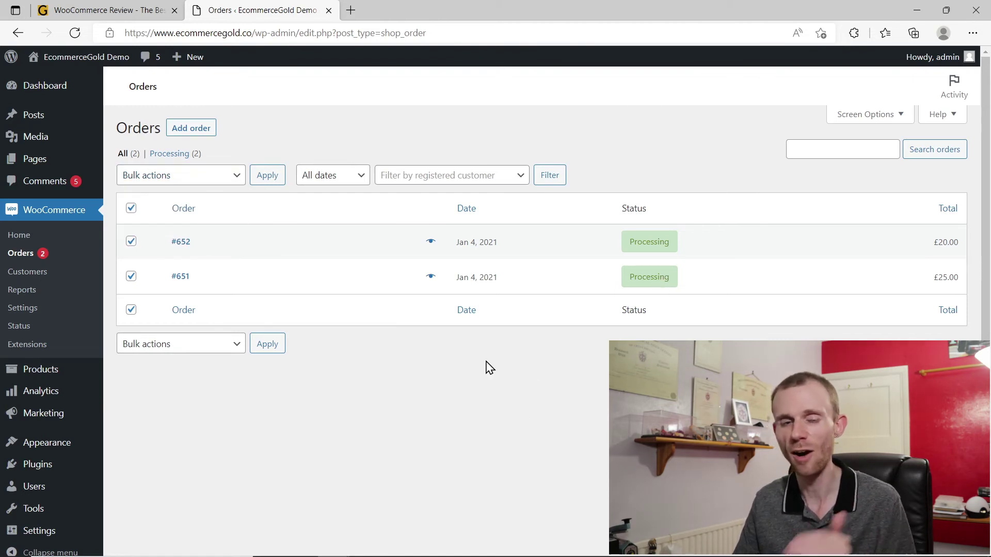
- Open the first listed order, view its available order actions and return to the orders list
{"action": "left_click", "coordinate": [179, 242]}
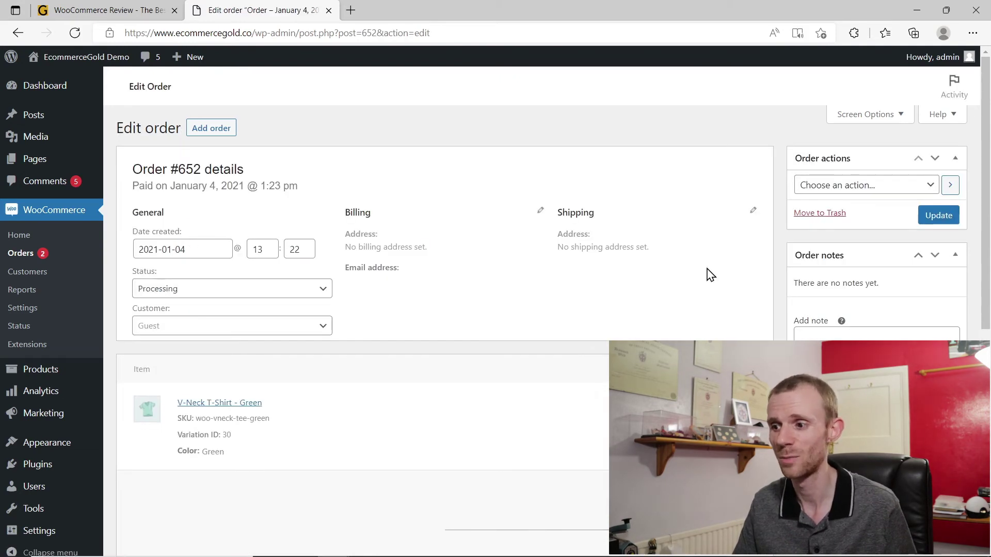
{"action": "left_click", "coordinate": [860, 189]}
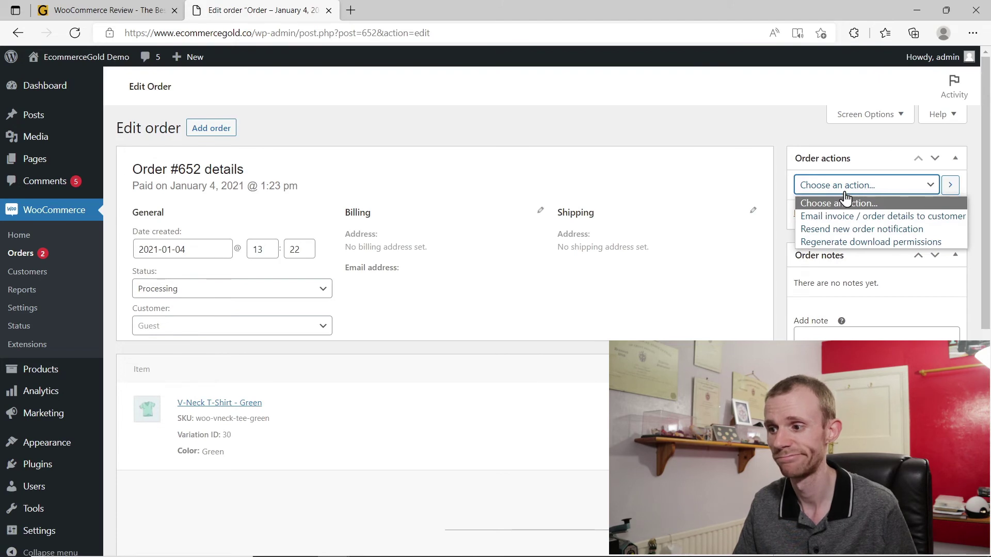
{"action": "left_click", "coordinate": [778, 255]}
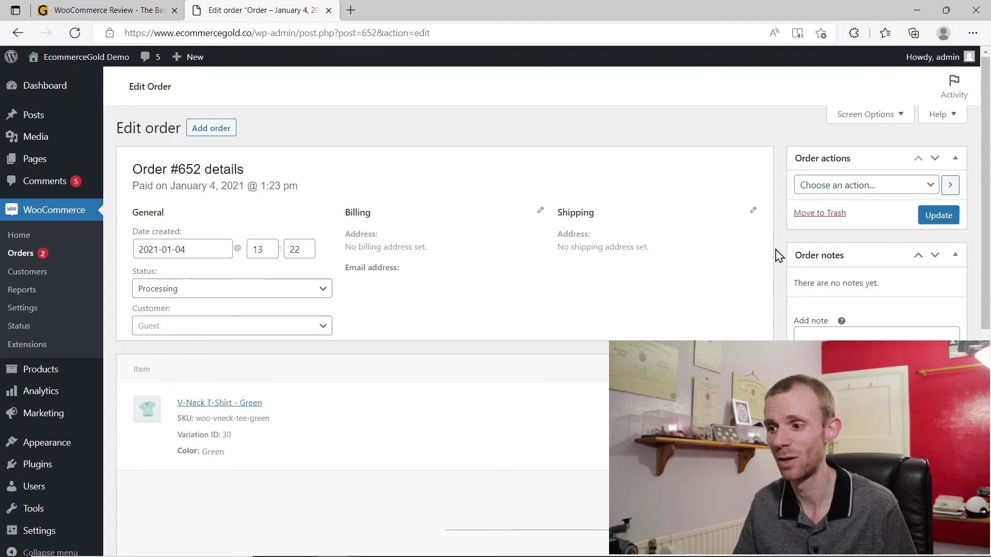
{"action": "left_click", "coordinate": [18, 32]}
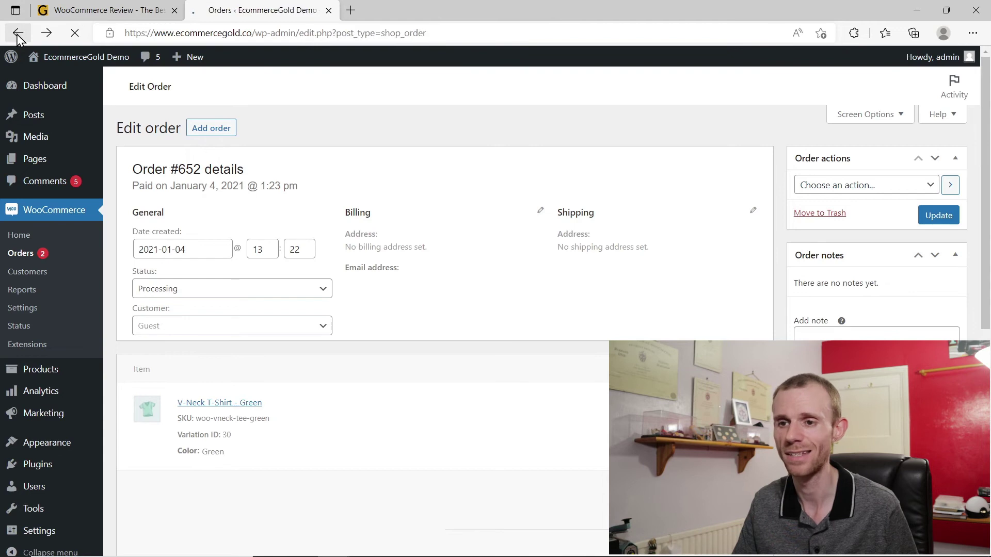